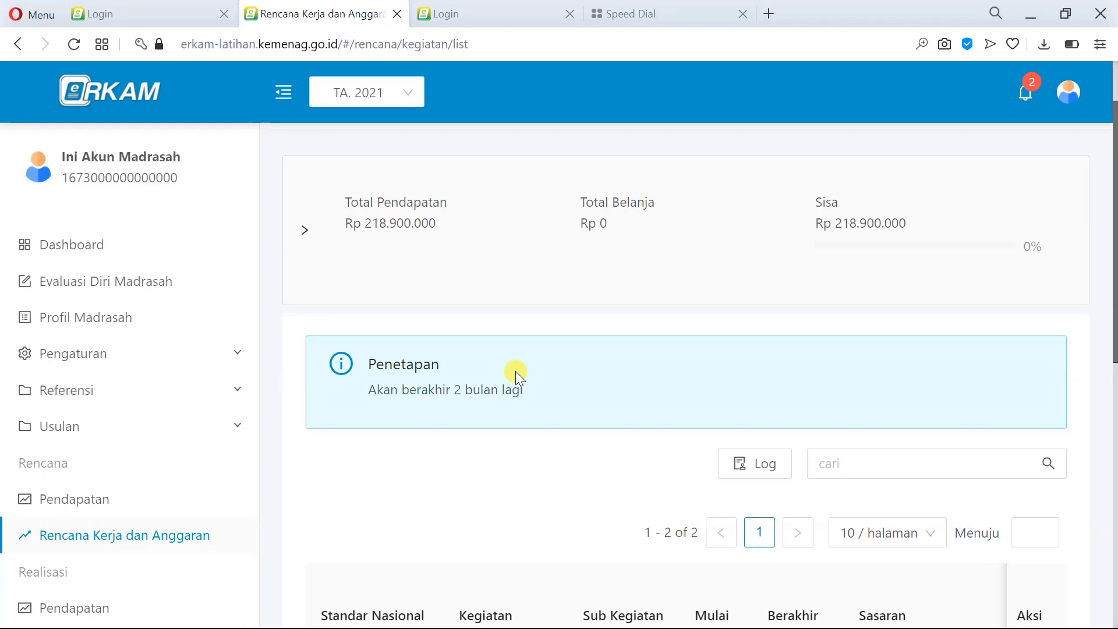
scroll(425, 344, down, 6)
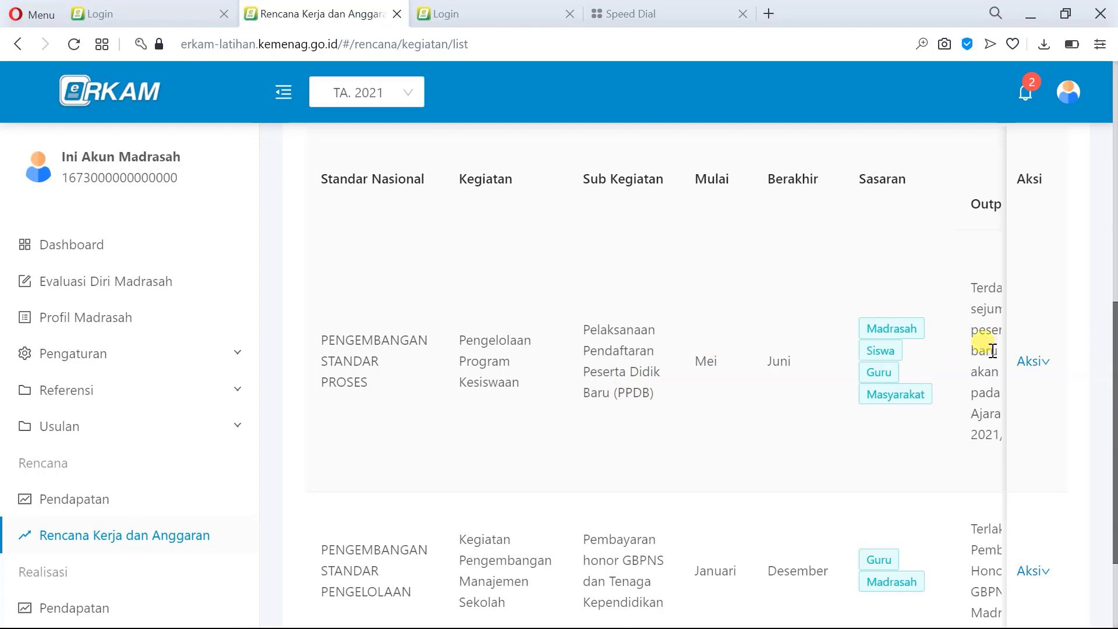
mouse_move(1031, 367)
click(1049, 392)
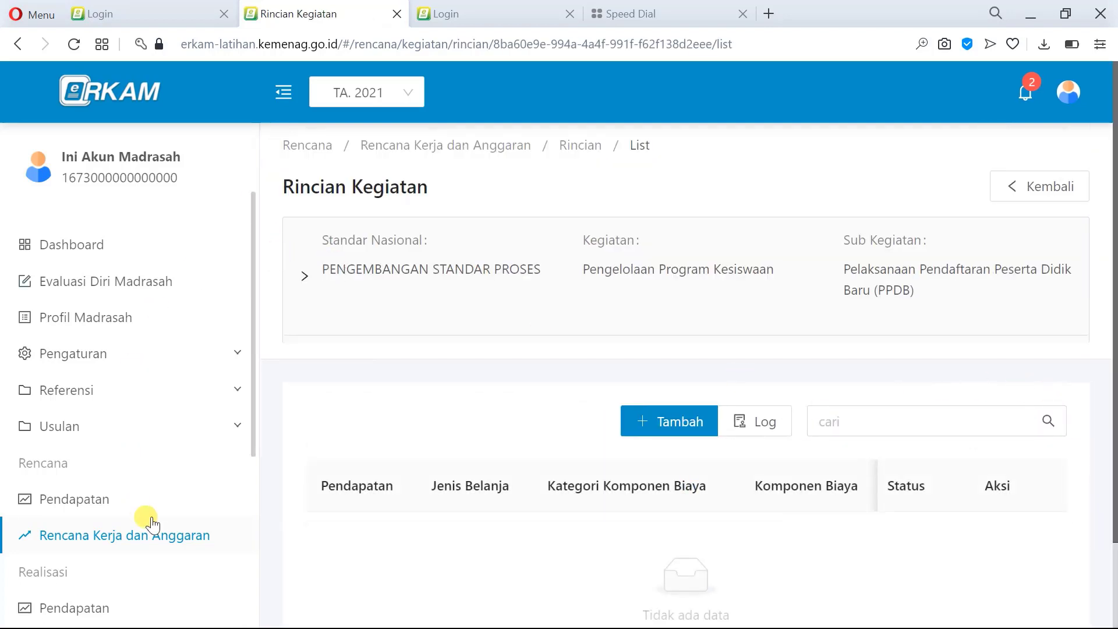
click(159, 547)
Open the Rincian of the sub-activity Pelaksanaan Pendaftaran Peserta Didik Baru (PPDB)
scroll(609, 416, down, 3)
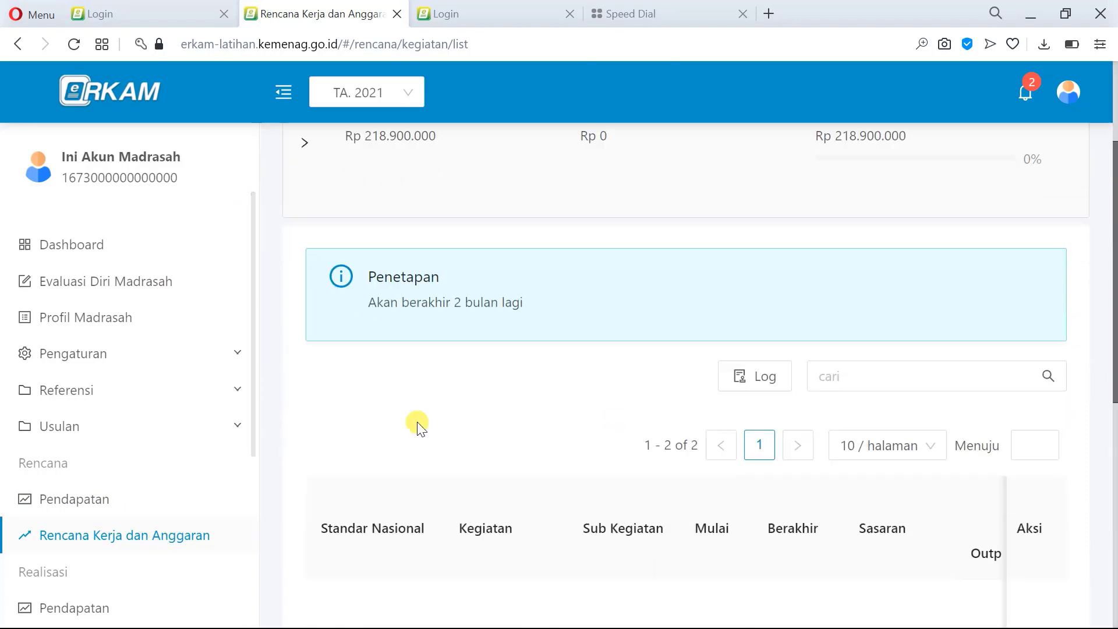
scroll(593, 466, down, 6)
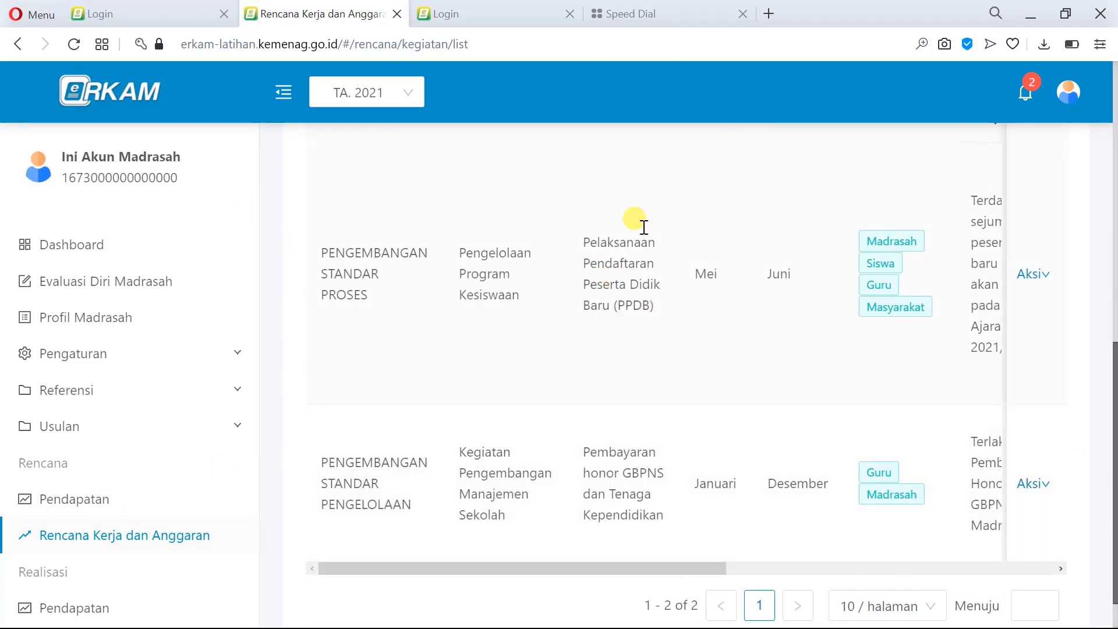
click(1046, 285)
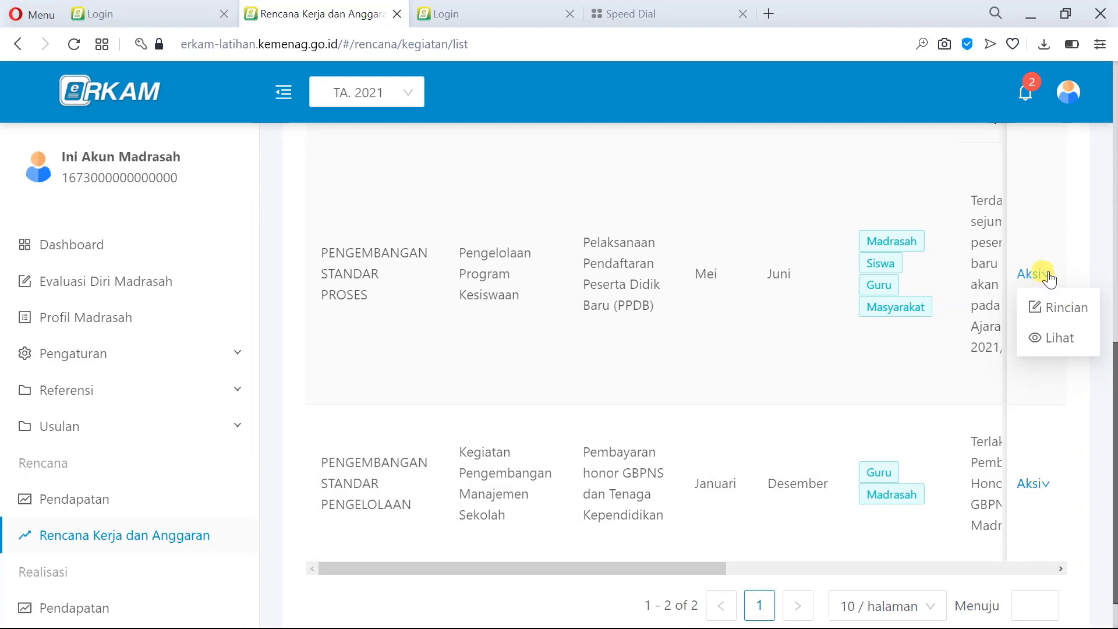
click(1061, 308)
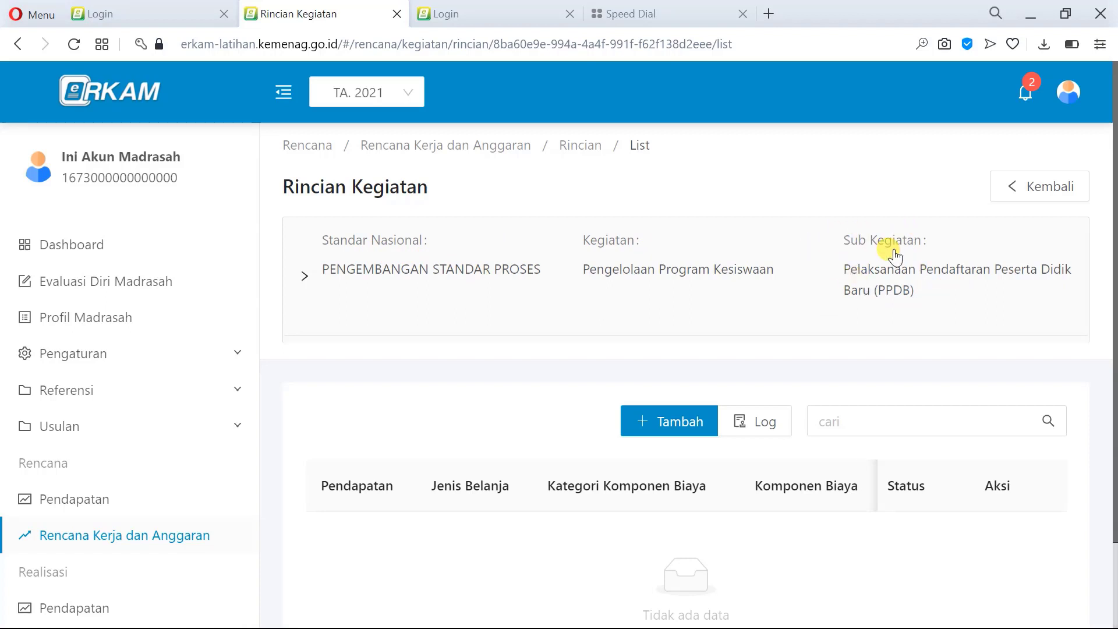
Start a new detail entry for the PPDB activity and choose APBN - BOS Tahap 1 as its Pendapatan
scroll(777, 411, down, 2)
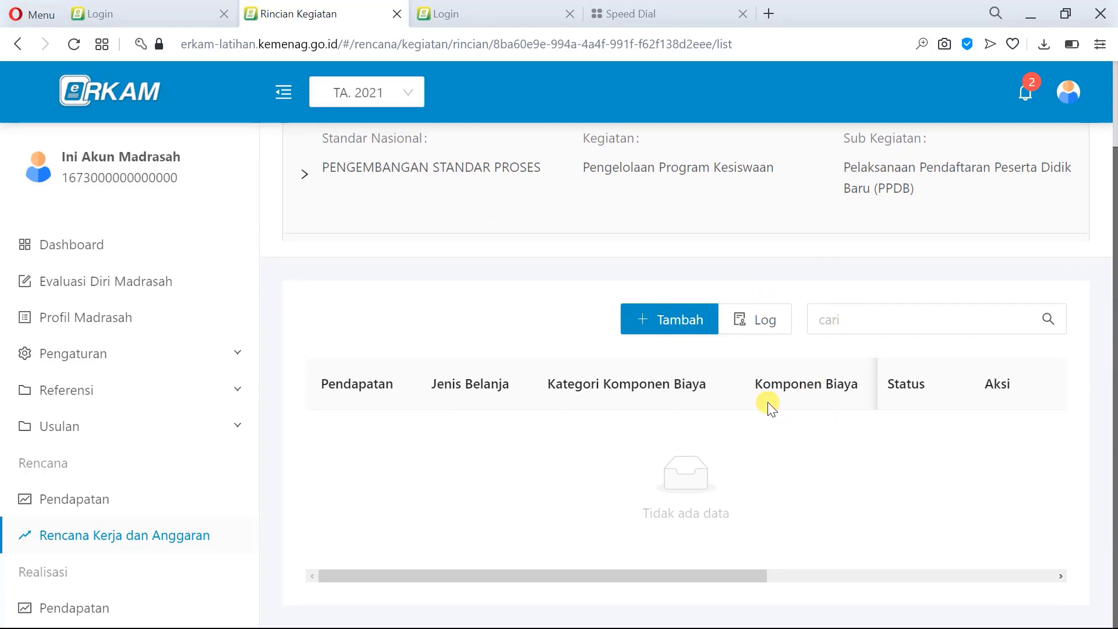
scroll(774, 342, up, 2)
scroll(773, 342, down, 2)
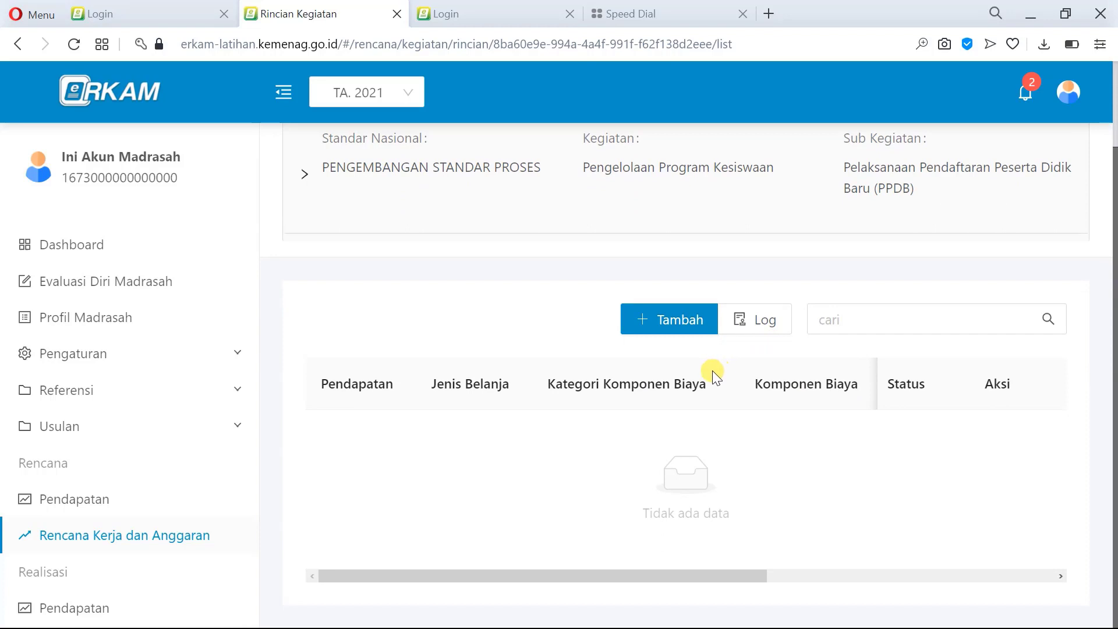
click(670, 322)
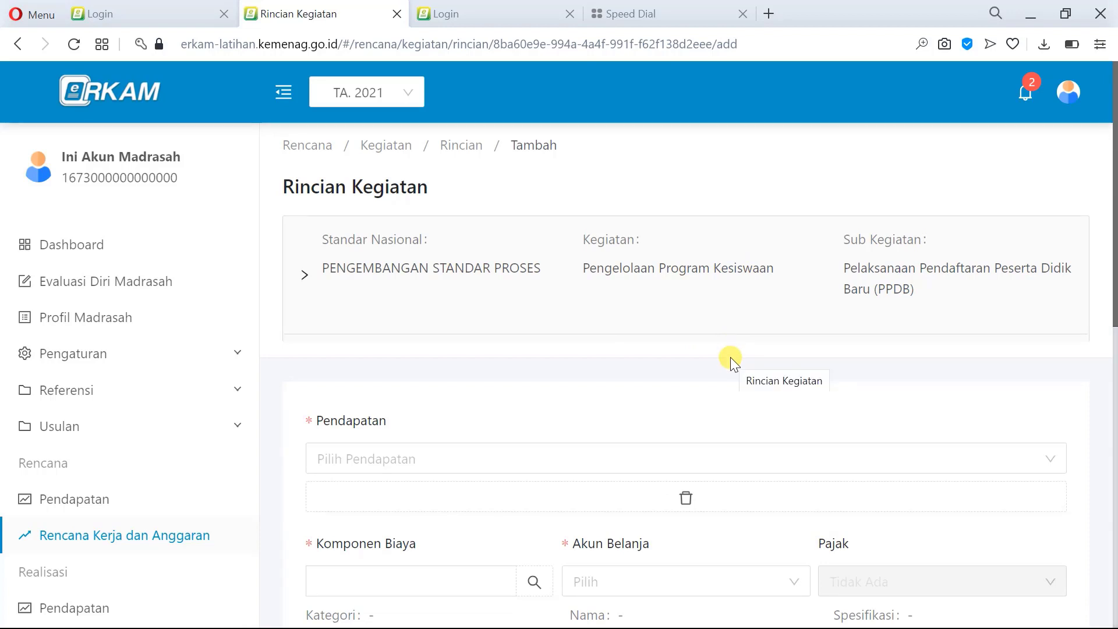
scroll(729, 358, down, 1)
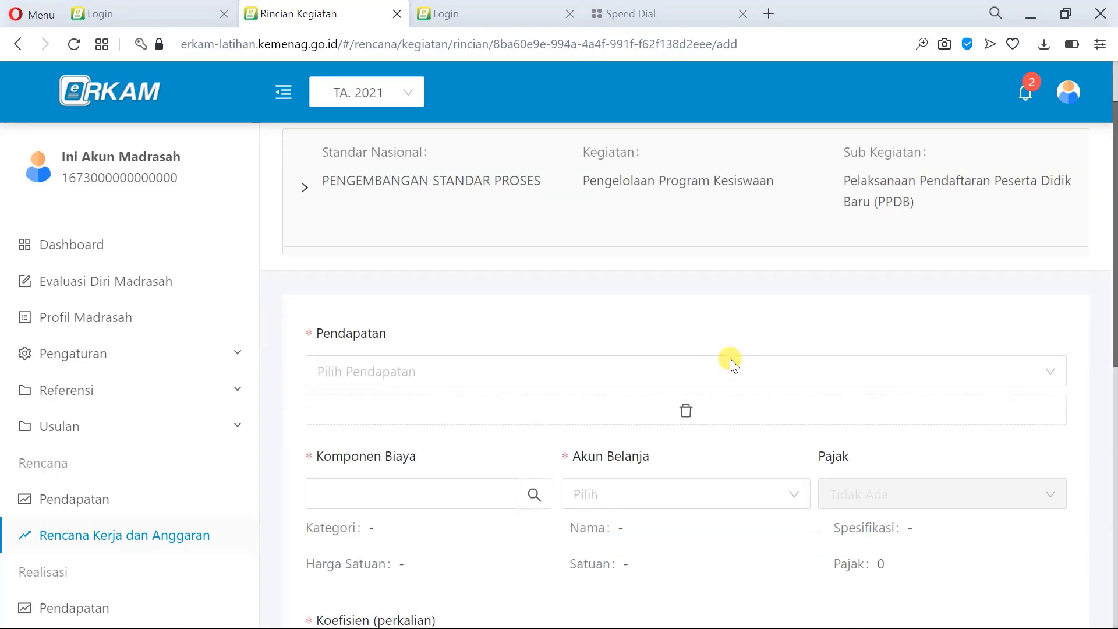
scroll(729, 358, up, 1)
scroll(614, 322, down, 1)
scroll(614, 322, up, 1)
scroll(614, 321, down, 2)
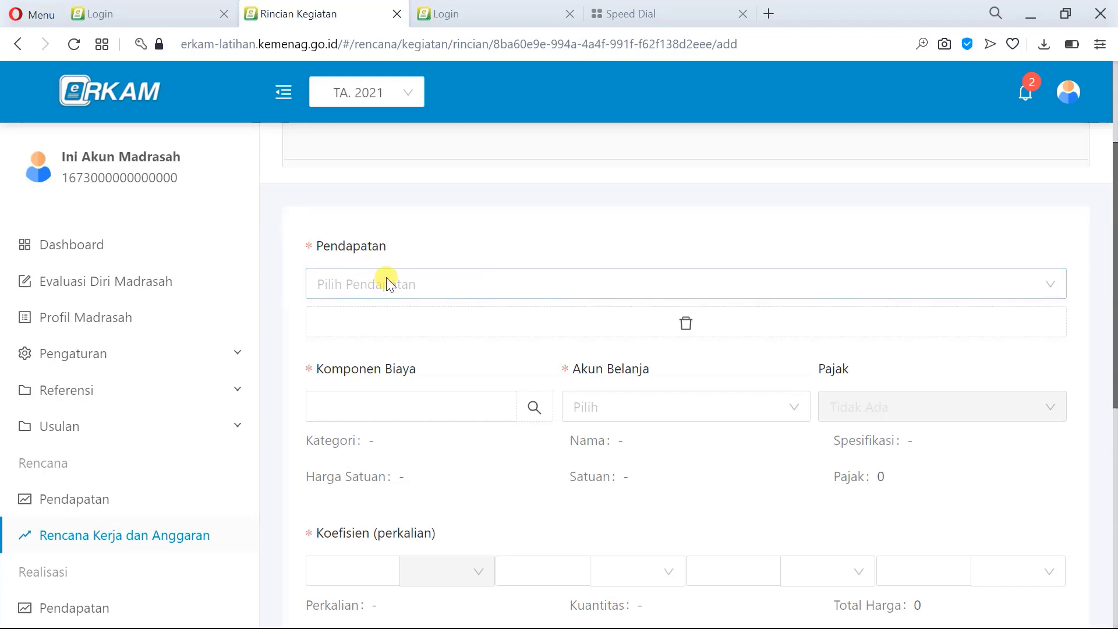
click(434, 285)
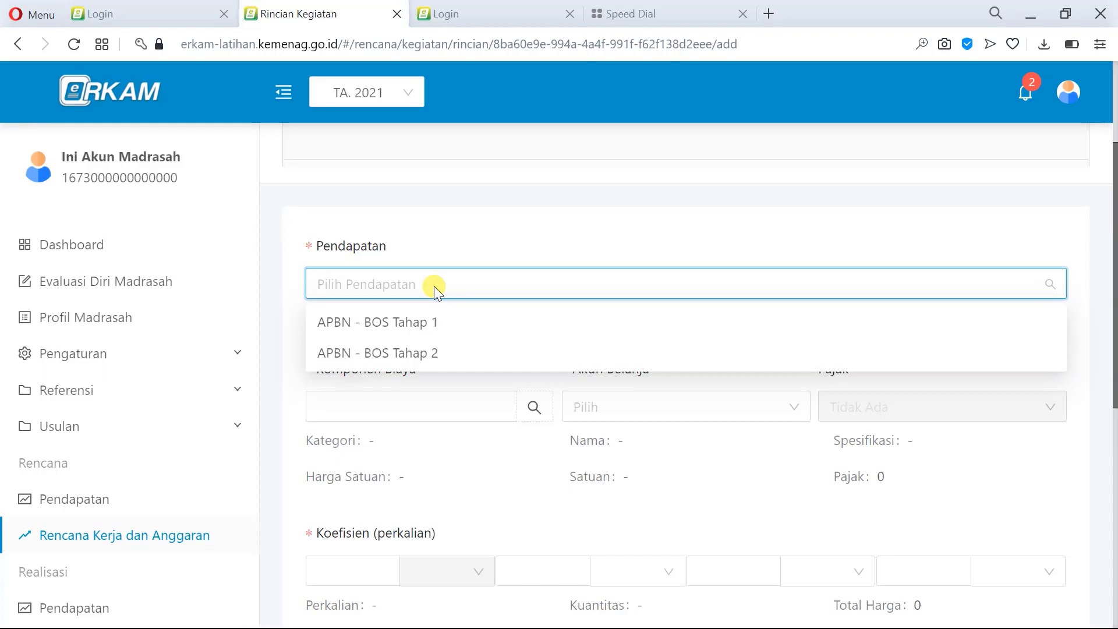
click(448, 330)
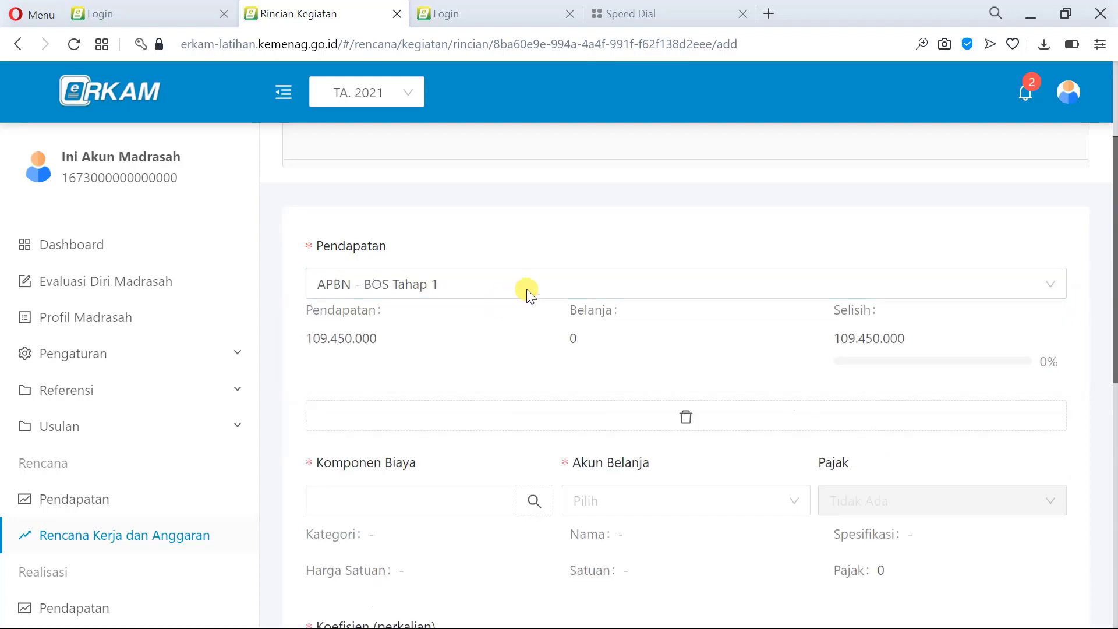
Open the lookup list for the entry's Komponen Biaya
scroll(544, 309, down, 1)
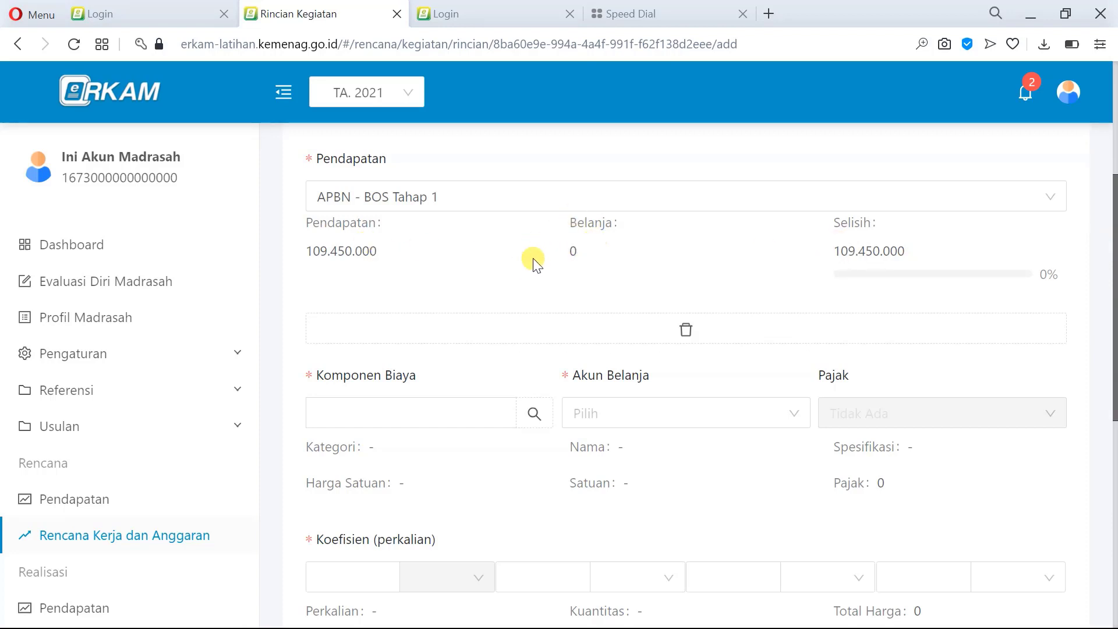
scroll(551, 279, down, 3)
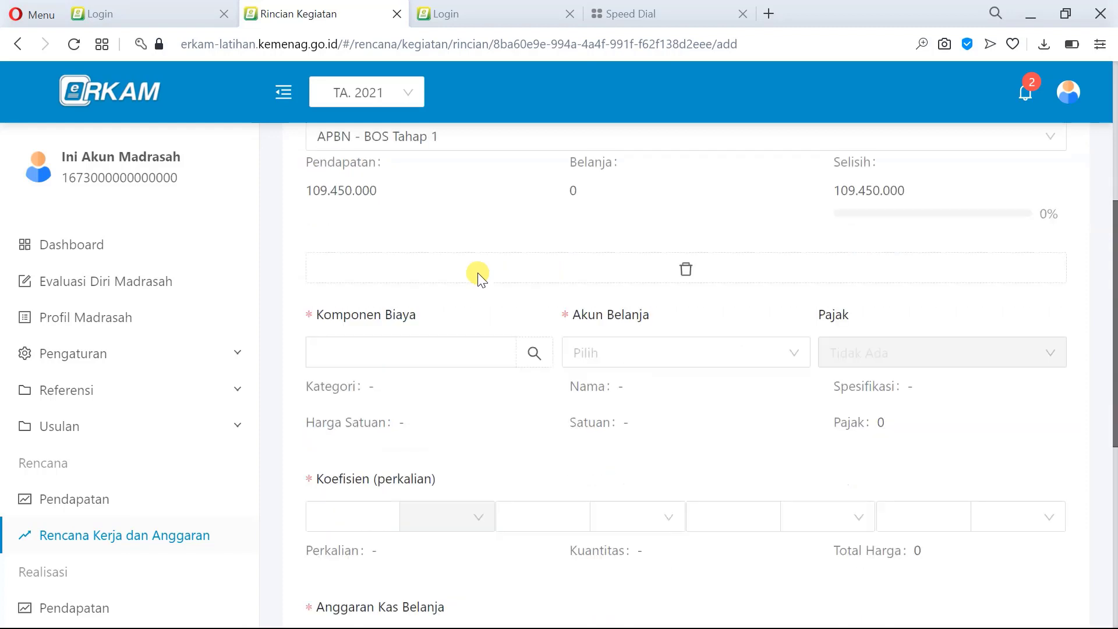
click(454, 239)
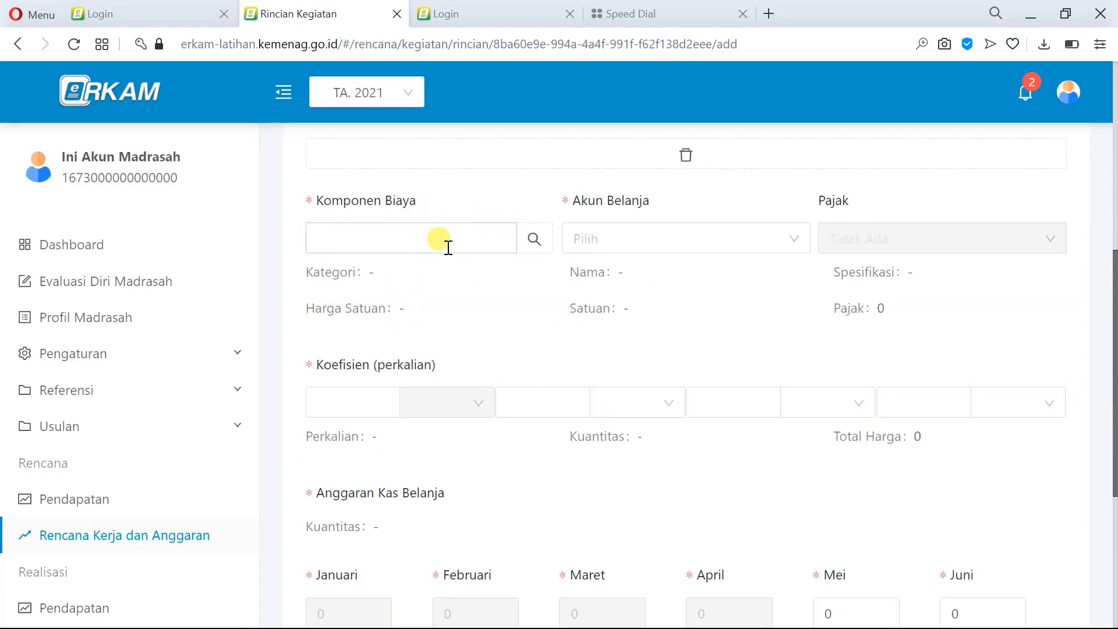
click(445, 243)
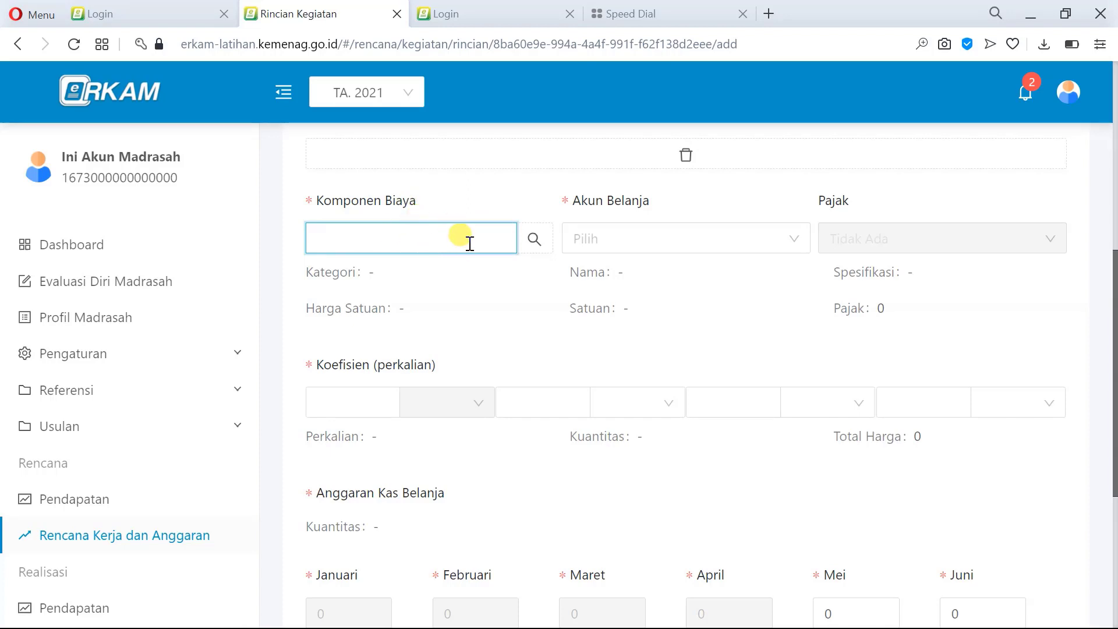
click(533, 240)
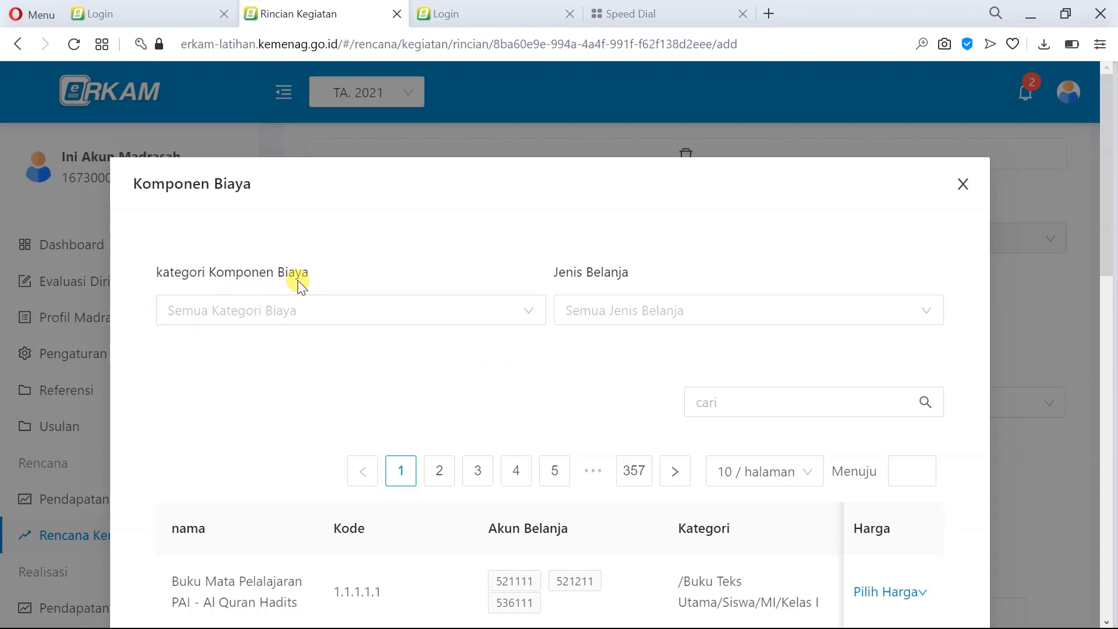
click(309, 316)
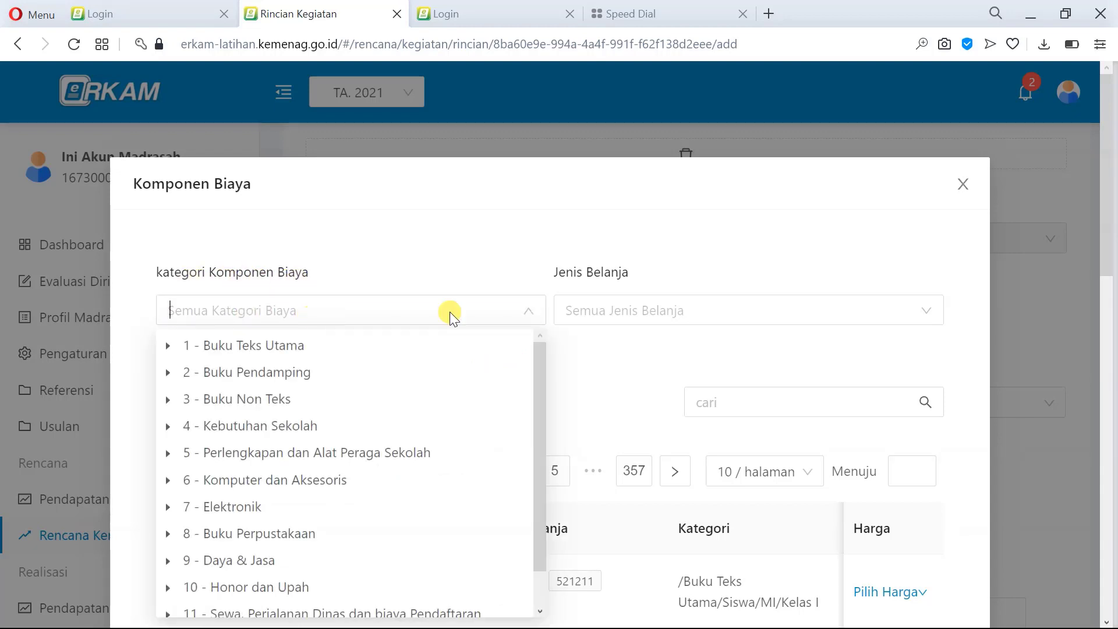
click(610, 310)
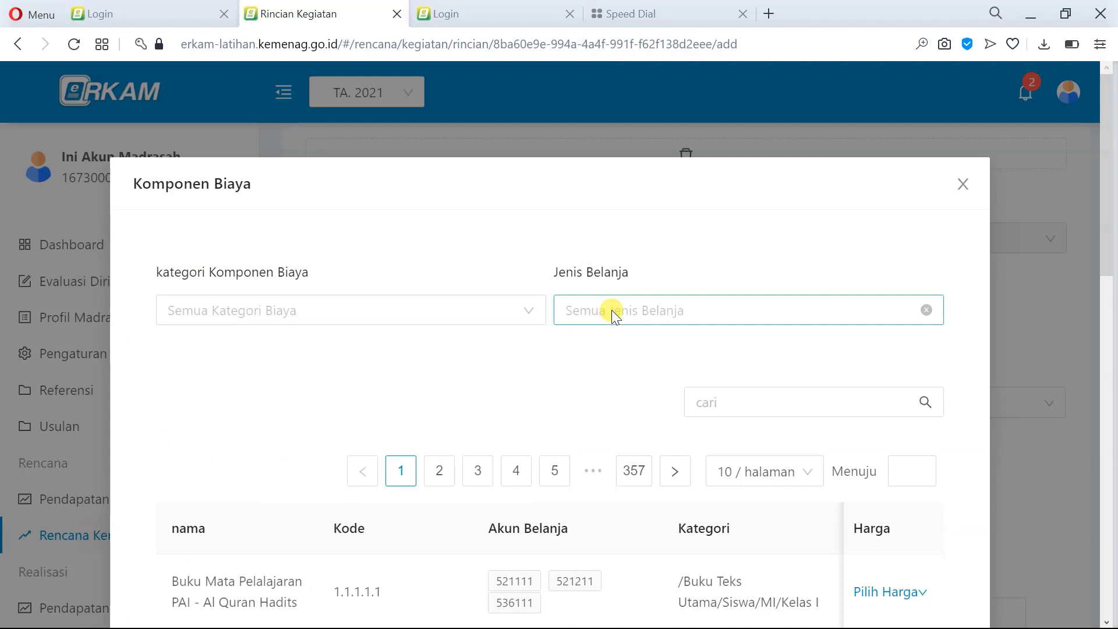
click(625, 310)
Search the cost component list for "panitia"
scroll(756, 355, down, 2)
click(780, 318)
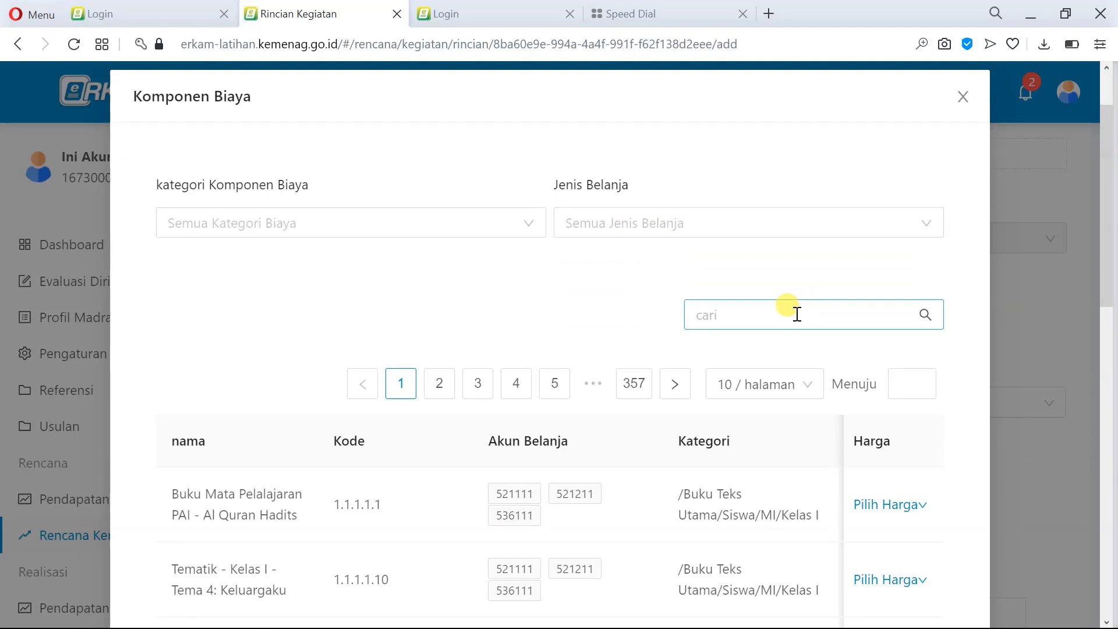
scroll(751, 315, down, 1)
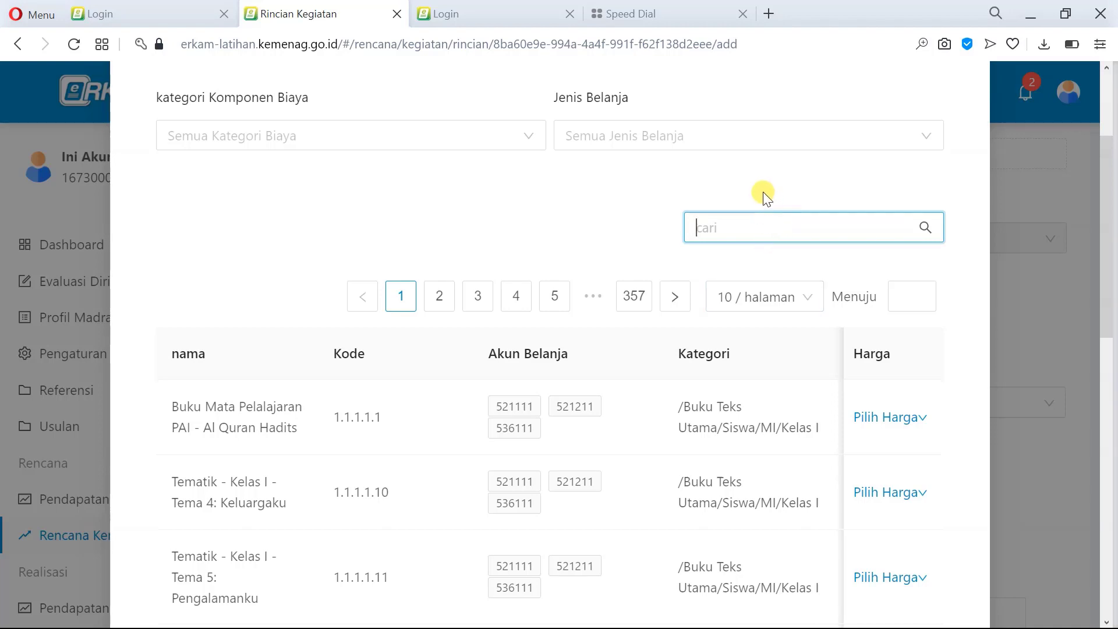
text(panitia)
key(Return)
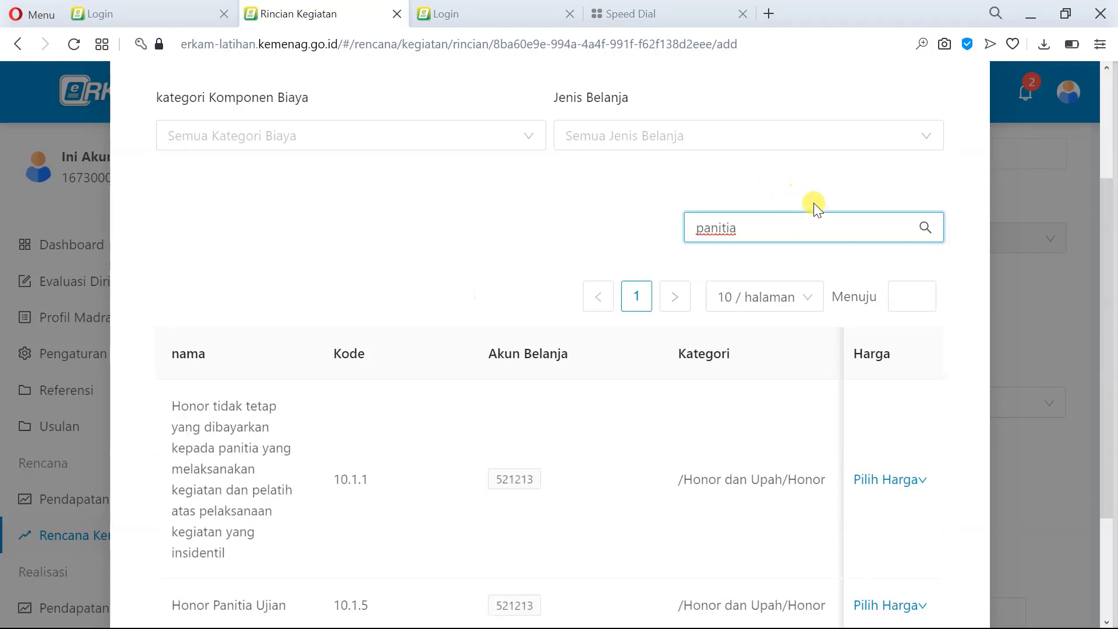
Choose to set a custom price (Tetapkan Harga) for component 10.1.1, the non-permanent honorarium for activity committees and trainers
scroll(638, 326, down, 2)
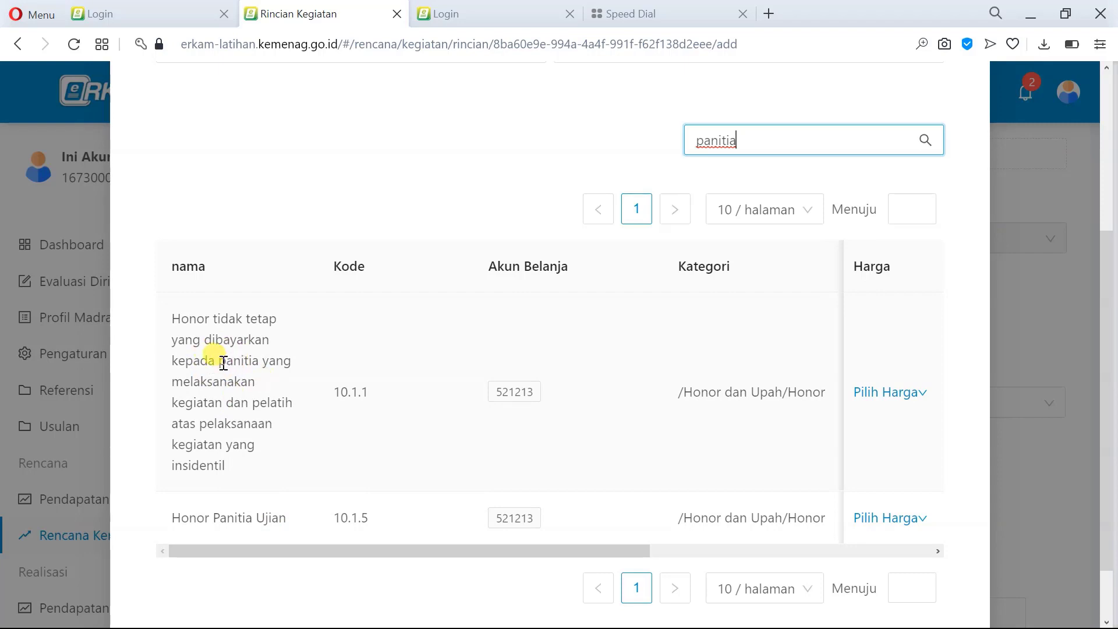
drag(217, 362, 259, 364)
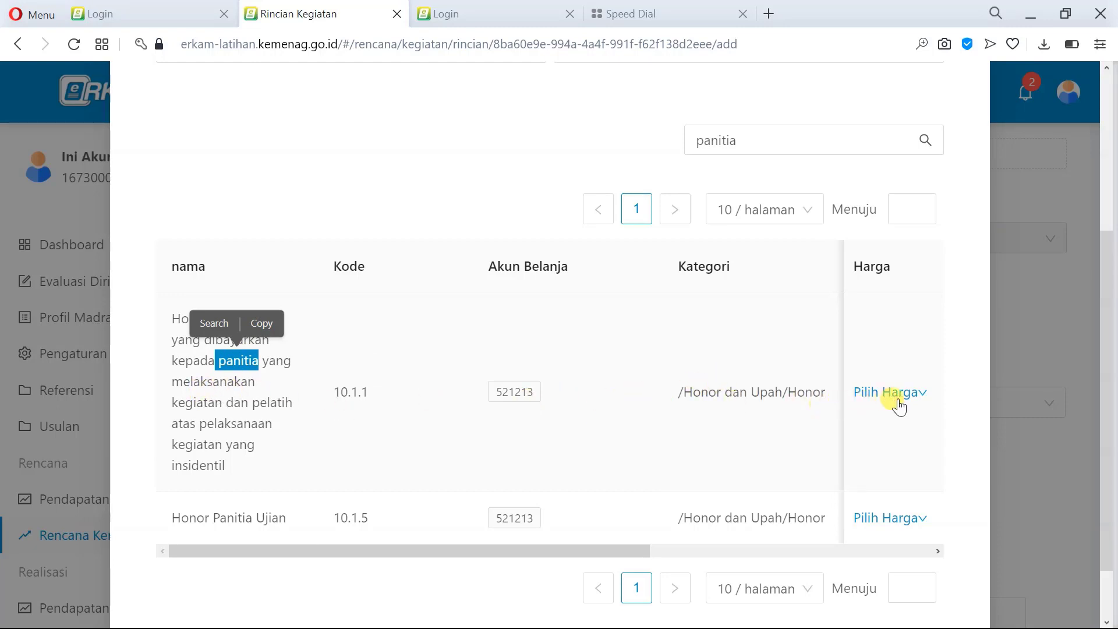
mouse_move(898, 406)
mouse_move(910, 398)
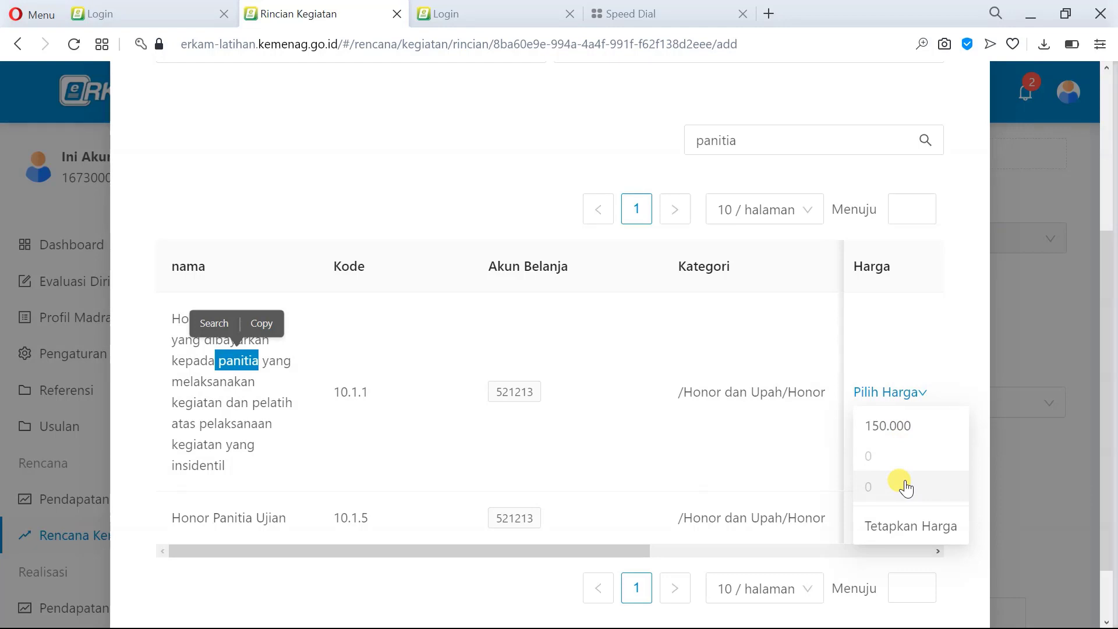
click(918, 532)
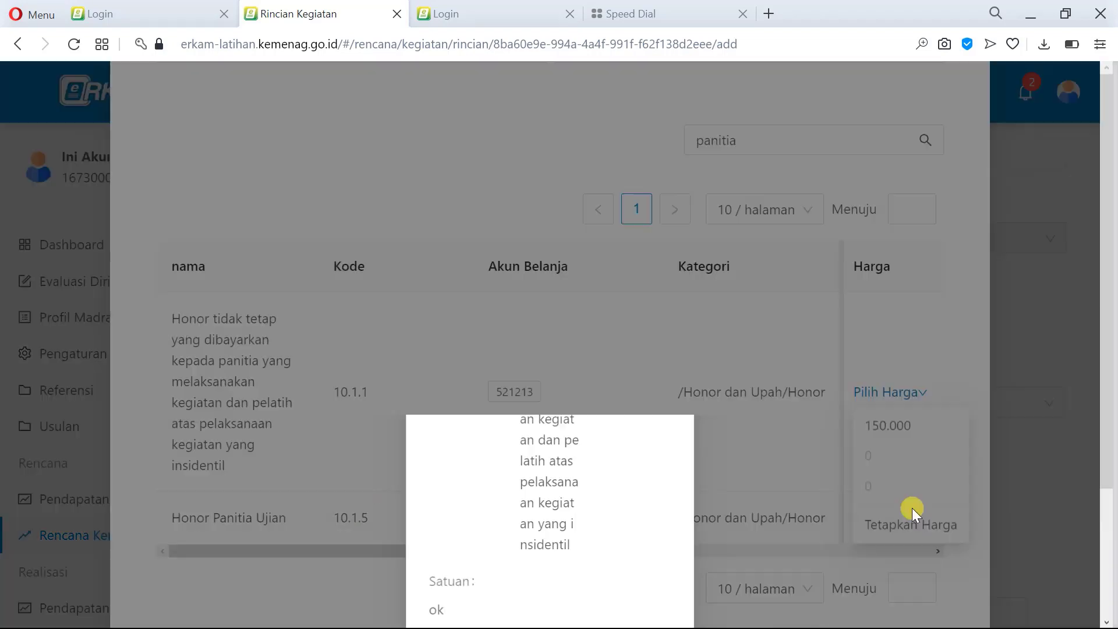
Set the component's Harga Satuan to 150000 and save it
scroll(592, 424, down, 3)
scroll(437, 375, up, 3)
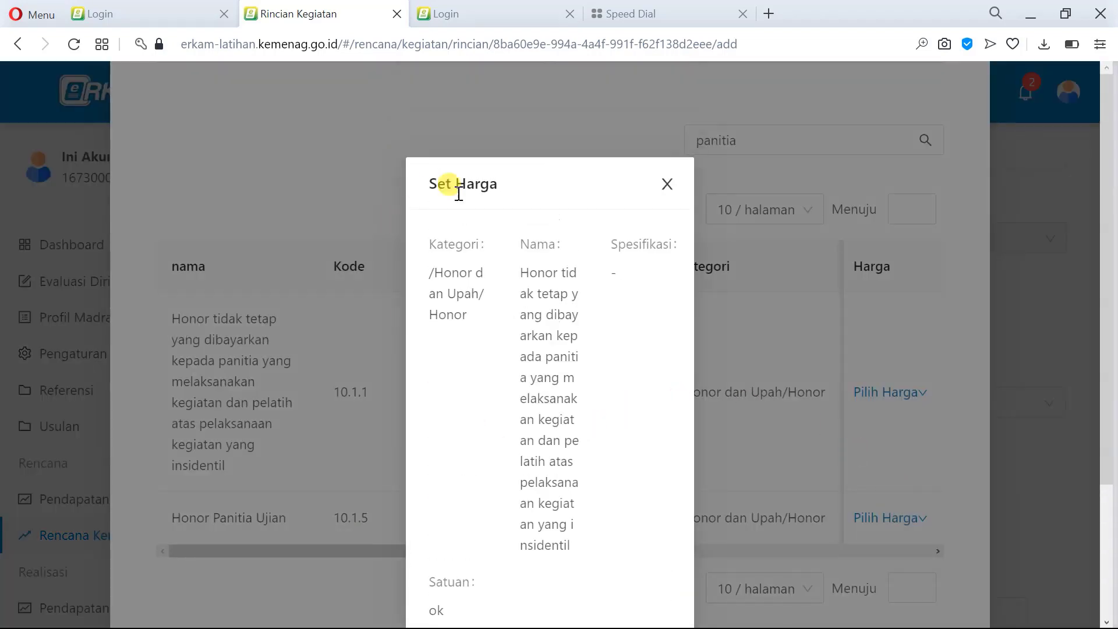
scroll(479, 370, down, 3)
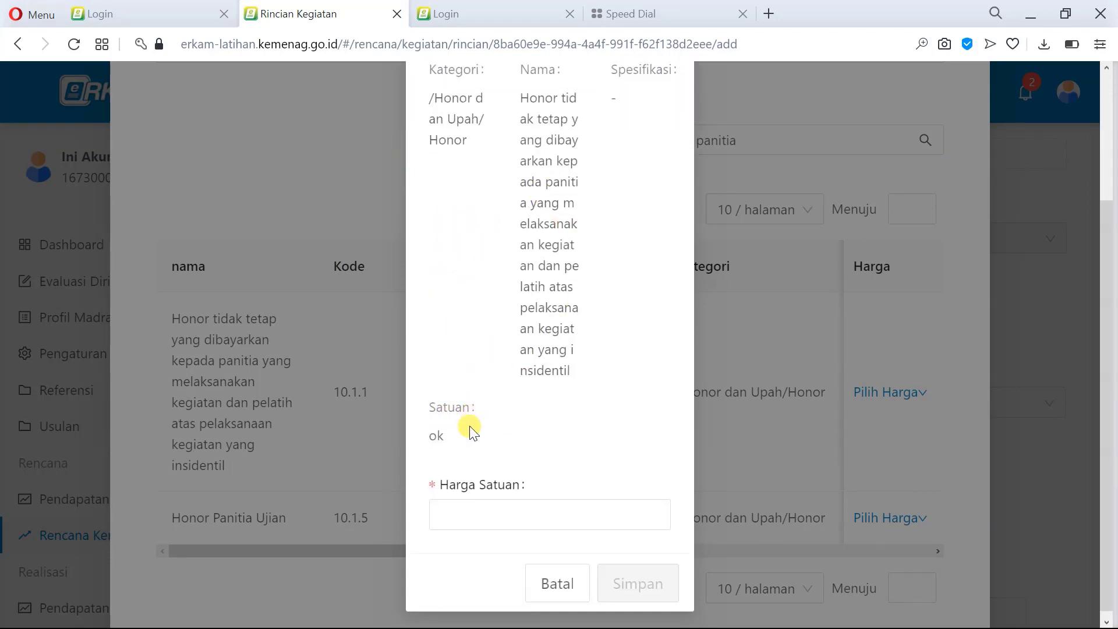
click(488, 513)
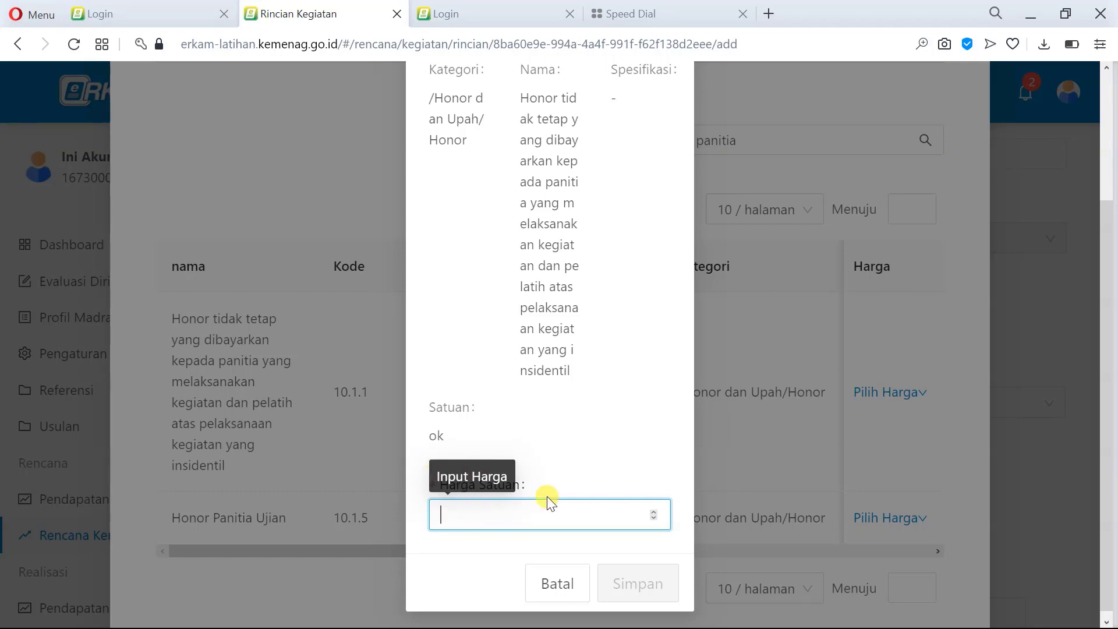
text(1)
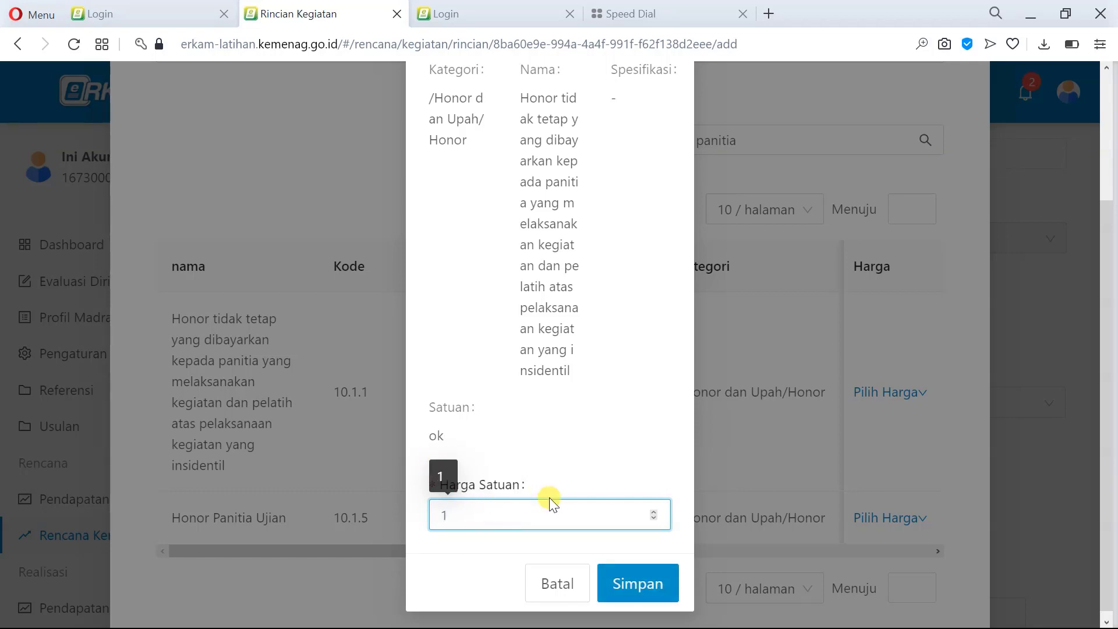
text(50000)
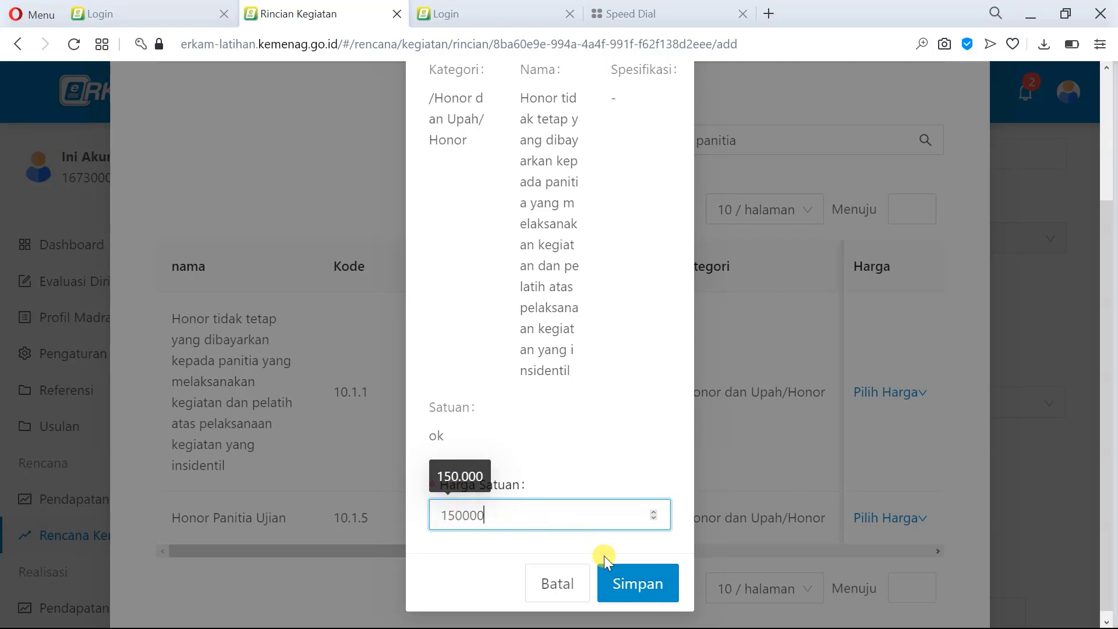
click(648, 589)
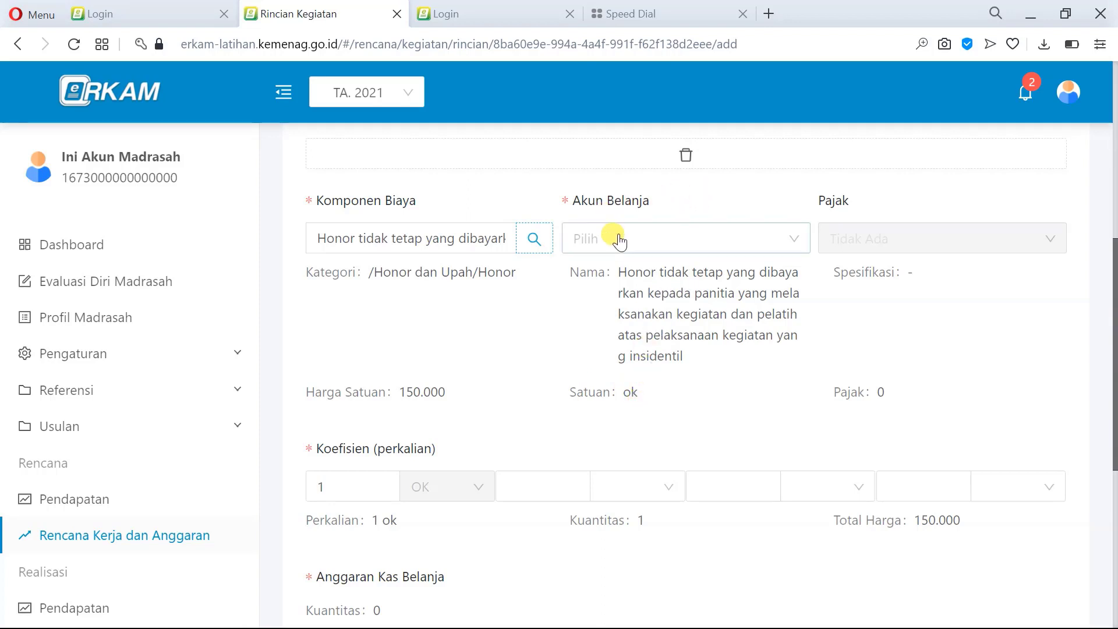
Set the entry's Akun Belanja to 521213 - Belanja Honor Output
click(676, 239)
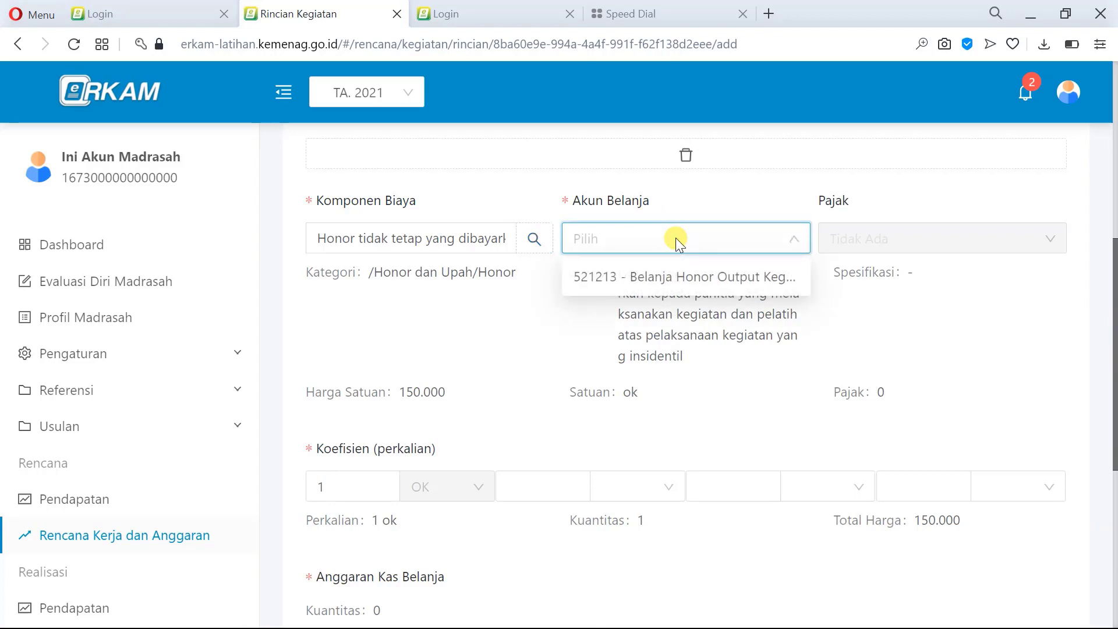
click(699, 282)
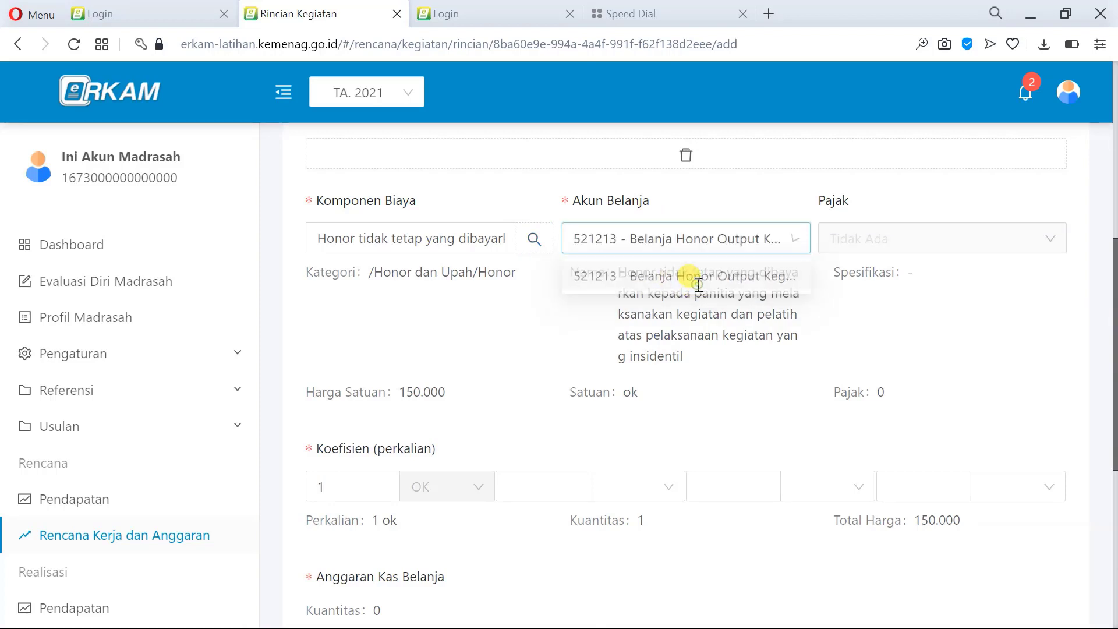
Examine the Pajak options for the honorarium entry and look over its coefficient and monthly budget fields
click(945, 242)
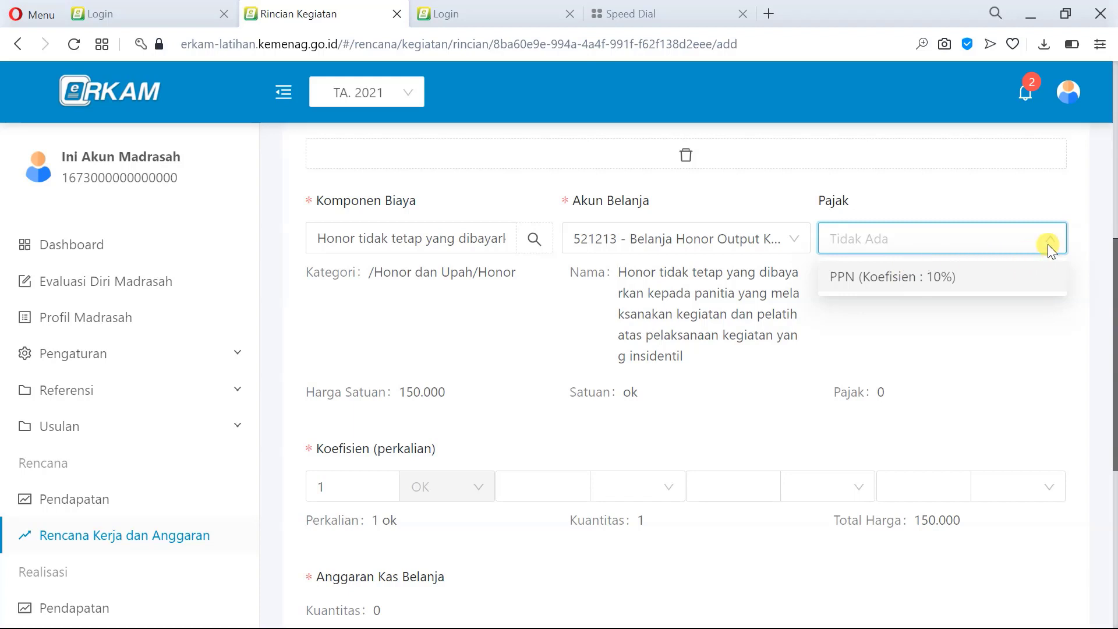
click(1036, 199)
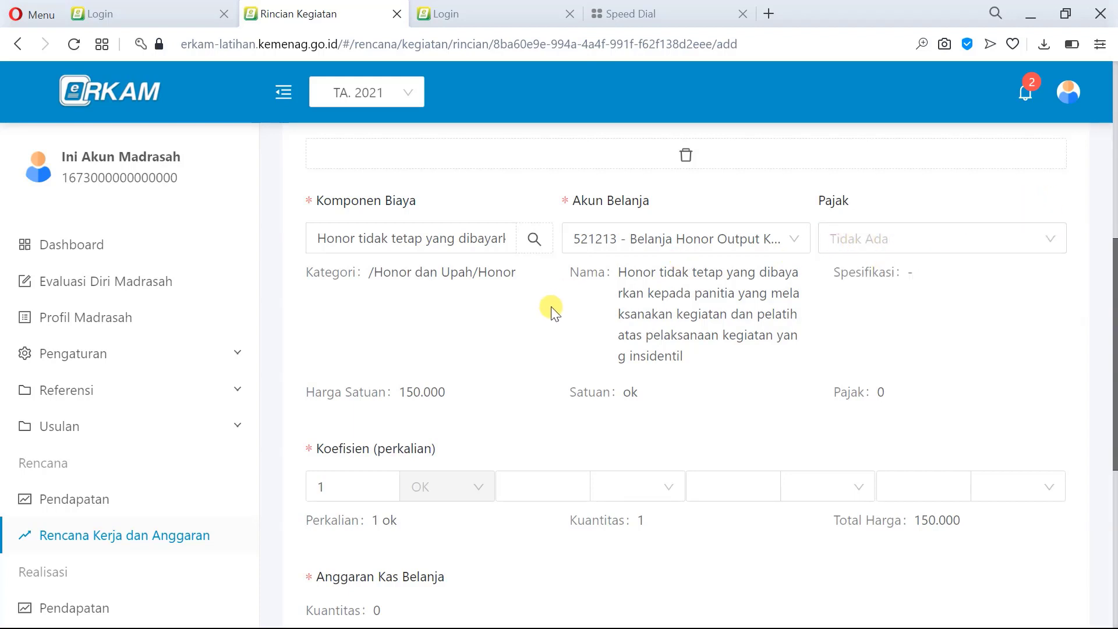
scroll(559, 312, down, 1)
scroll(419, 367, down, 1)
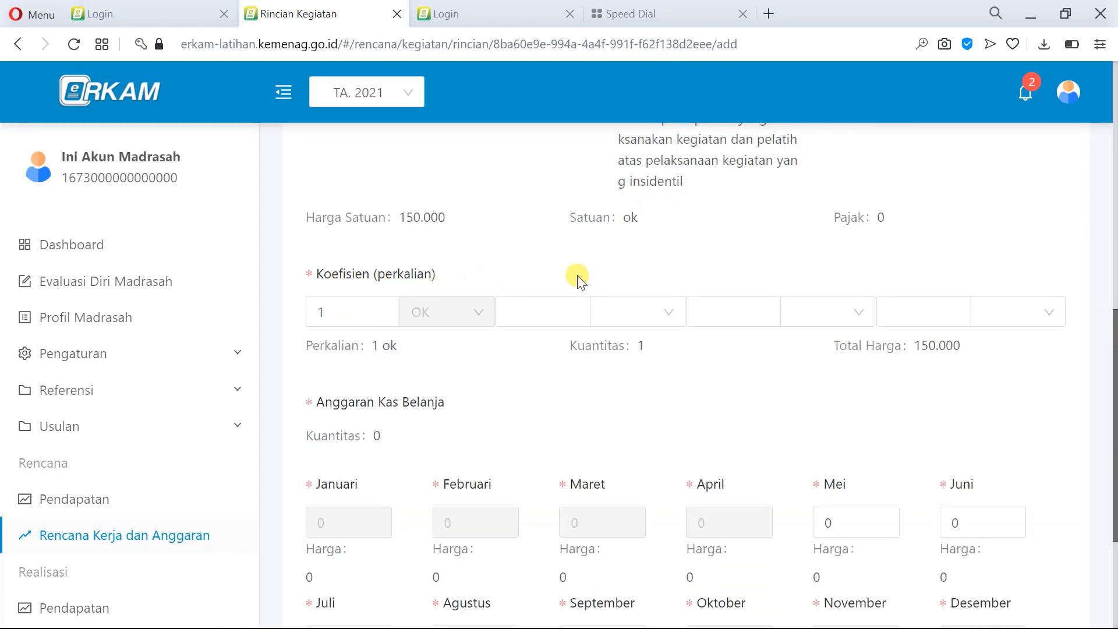
scroll(576, 280, up, 1)
scroll(579, 279, up, 1)
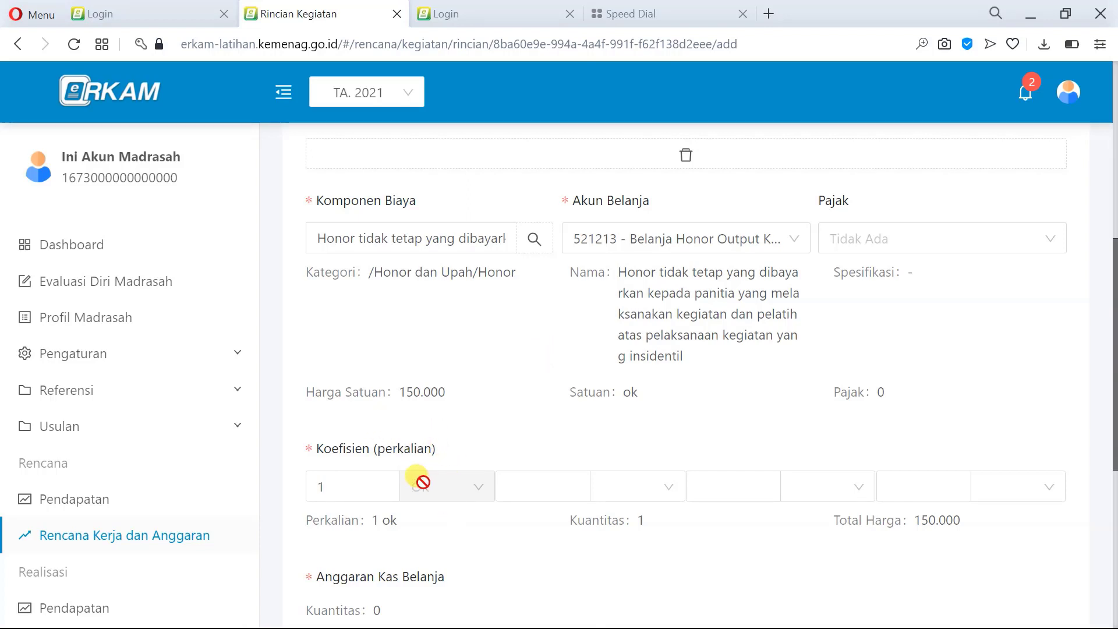
scroll(452, 478, down, 2)
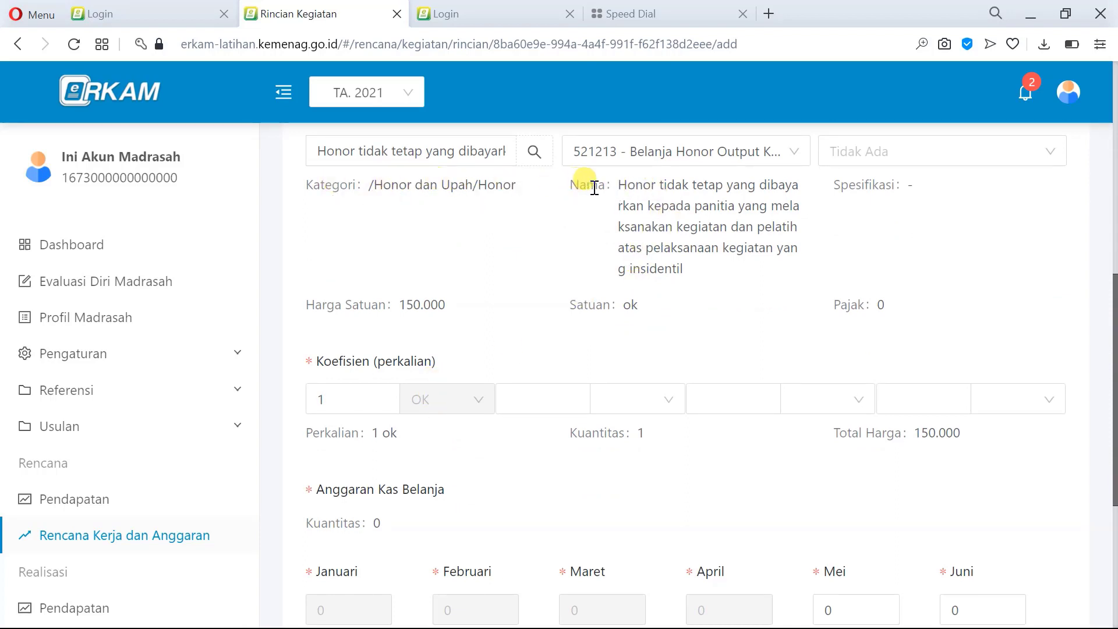
scroll(618, 215, up, 1)
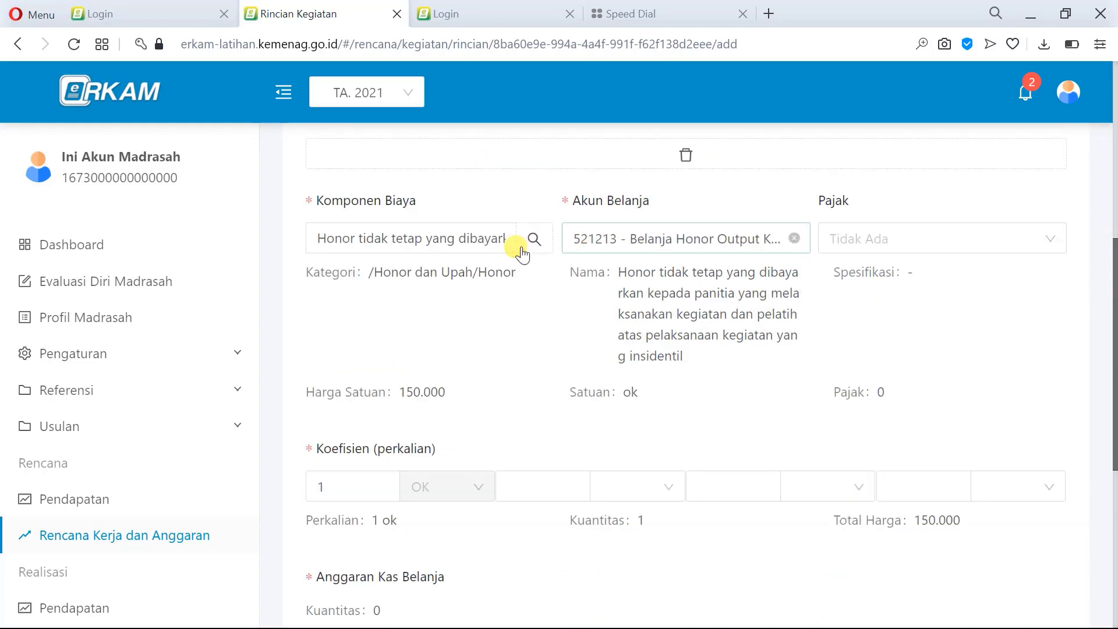
Examine the unit options offered for the additional Koefisien multipliers
scroll(616, 384, down, 1)
click(636, 400)
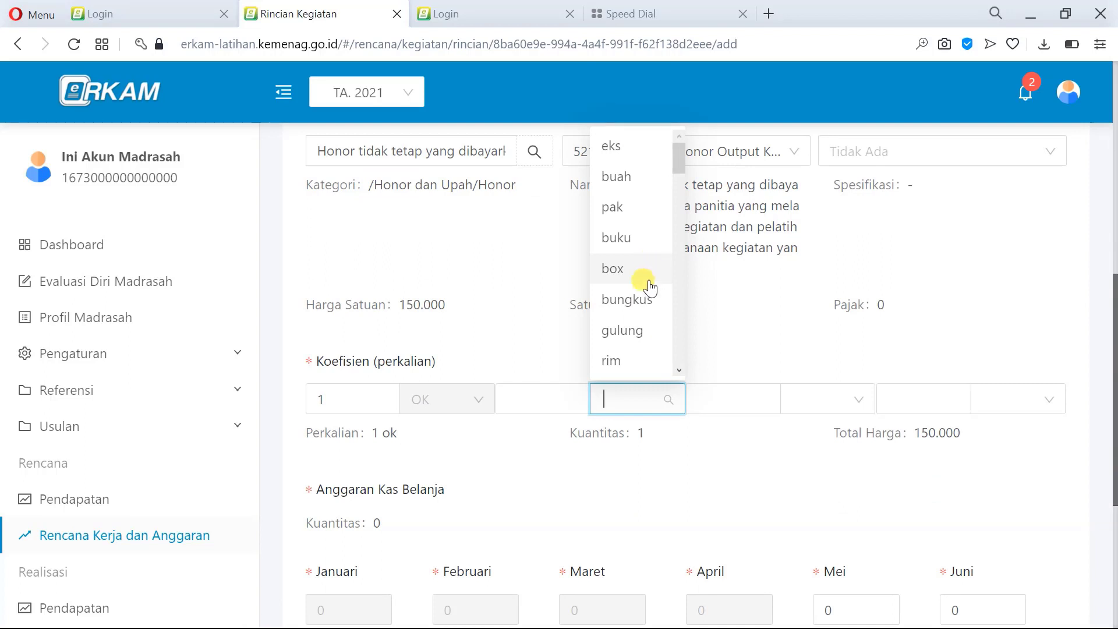
scroll(617, 318, up, 1)
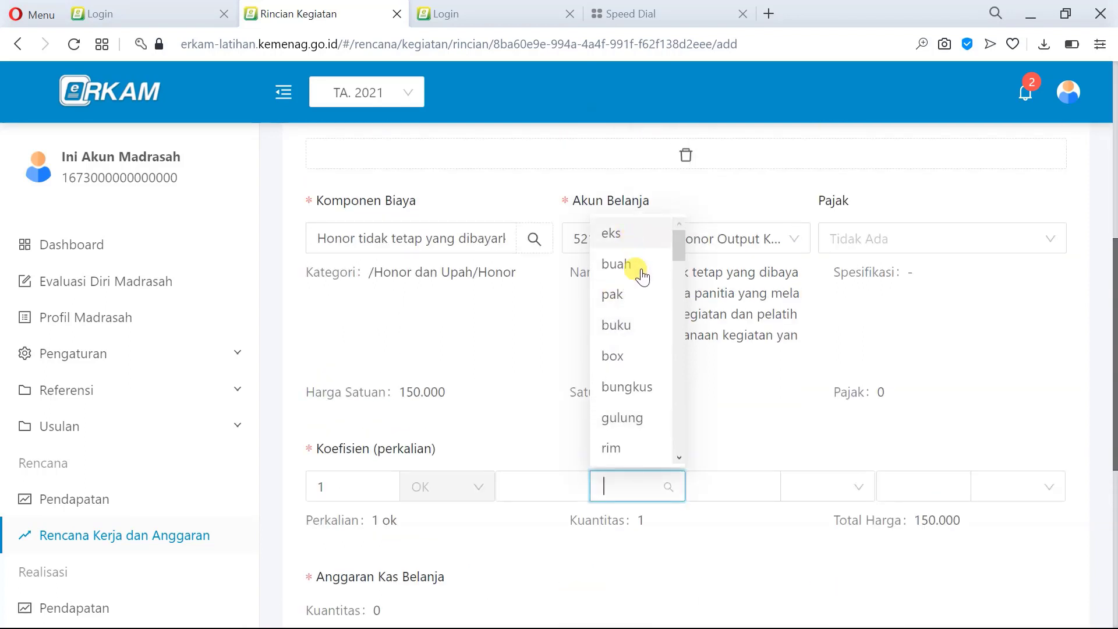
click(634, 490)
click(854, 488)
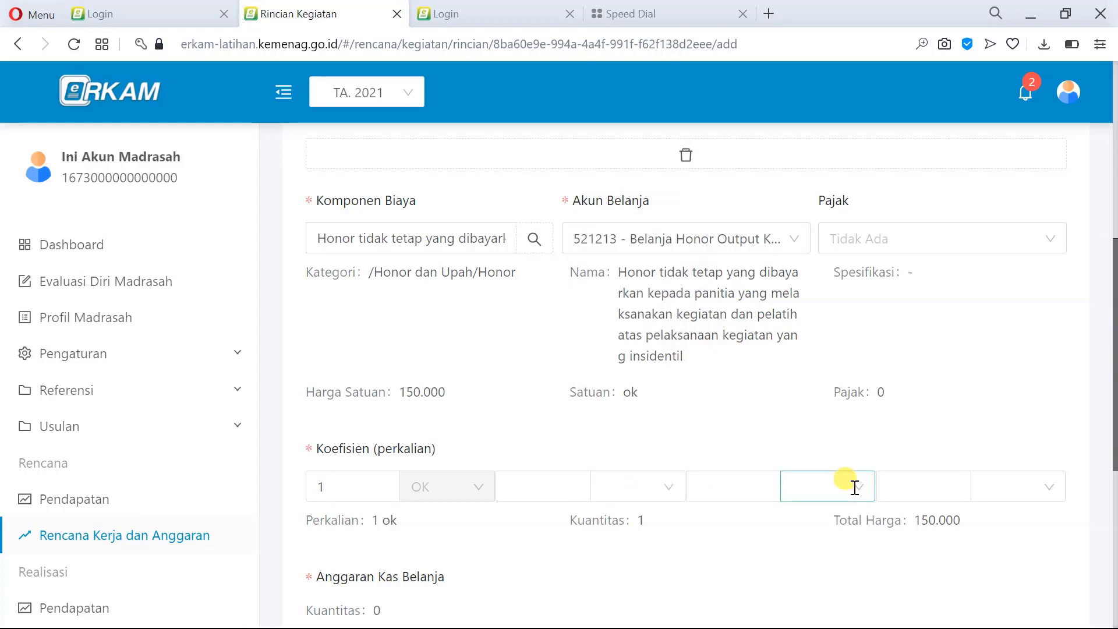
click(1013, 491)
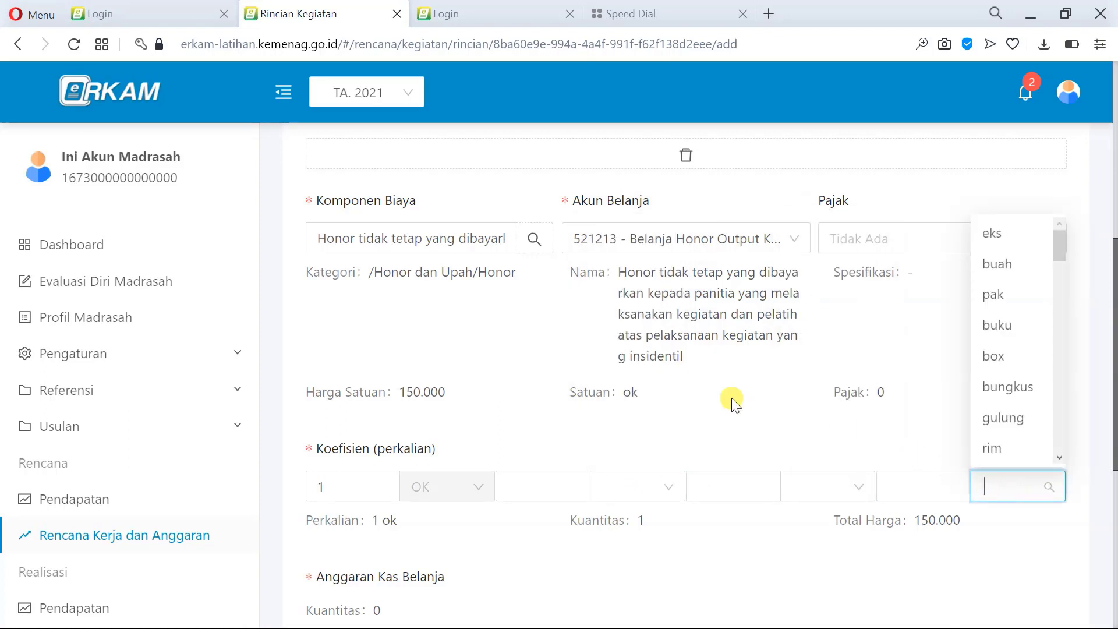
click(522, 456)
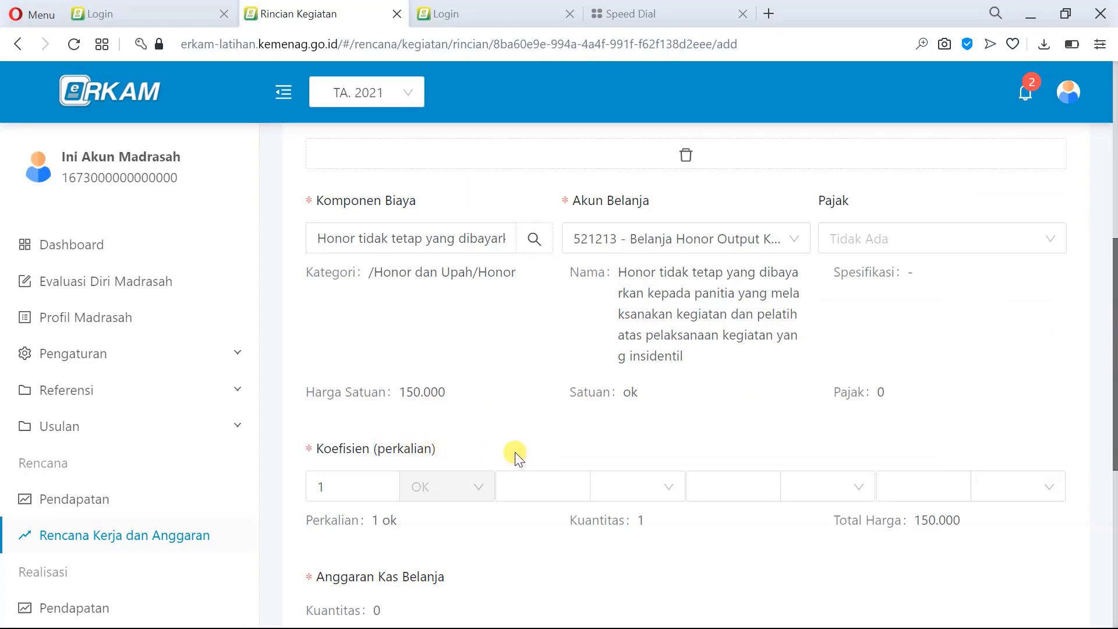
Review the honorarium entry's component details, coefficient and Anggaran Kas Belanja months
scroll(501, 453, down, 2)
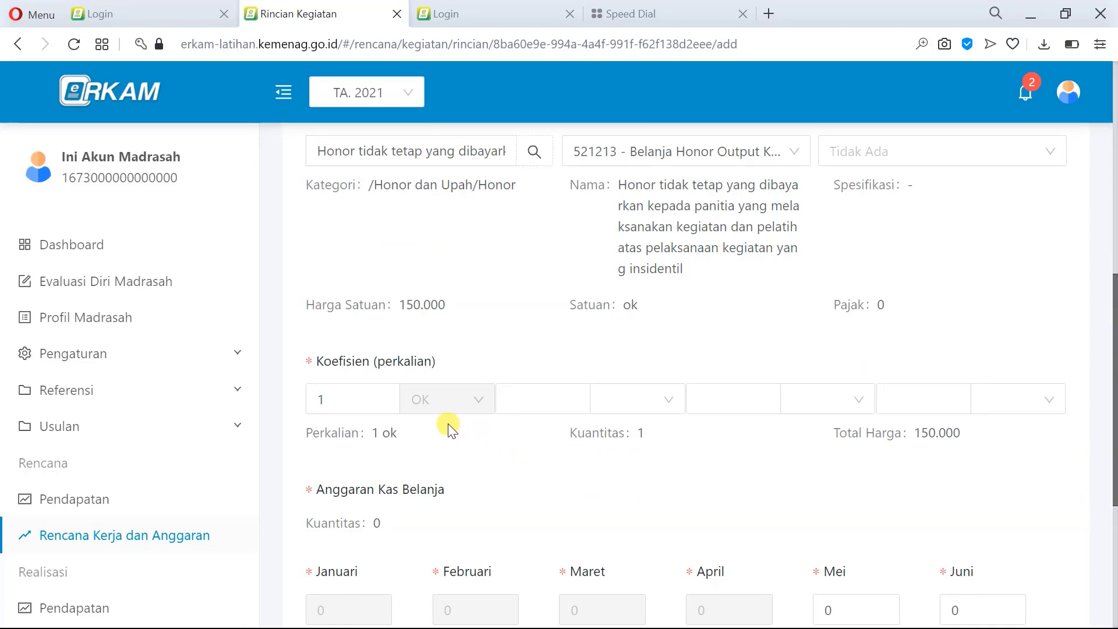
scroll(464, 406, down, 4)
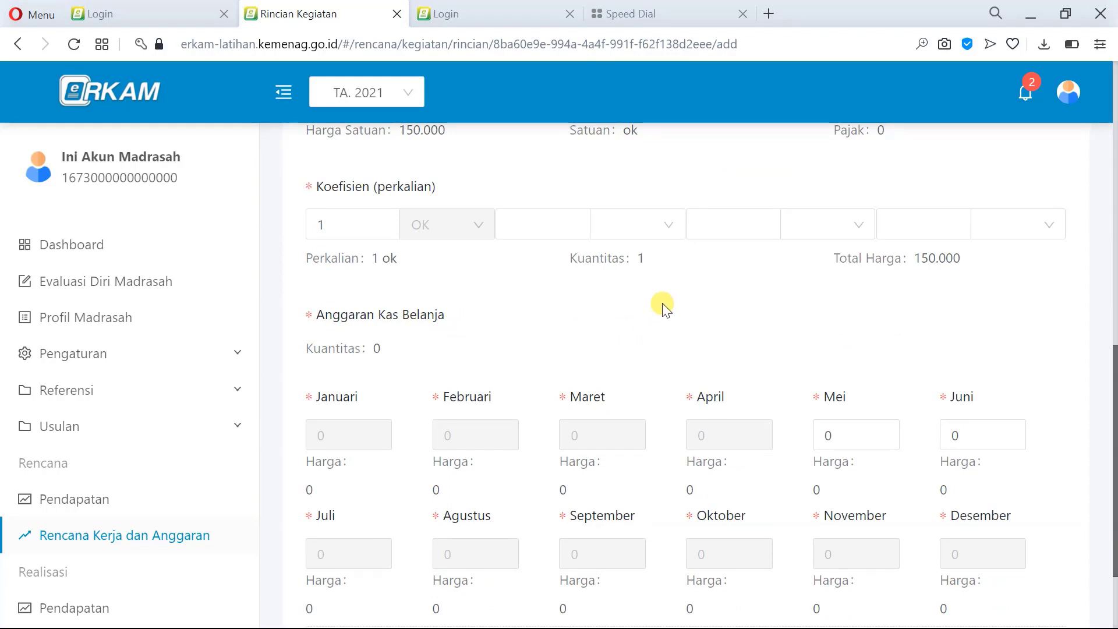
scroll(568, 332, up, 5)
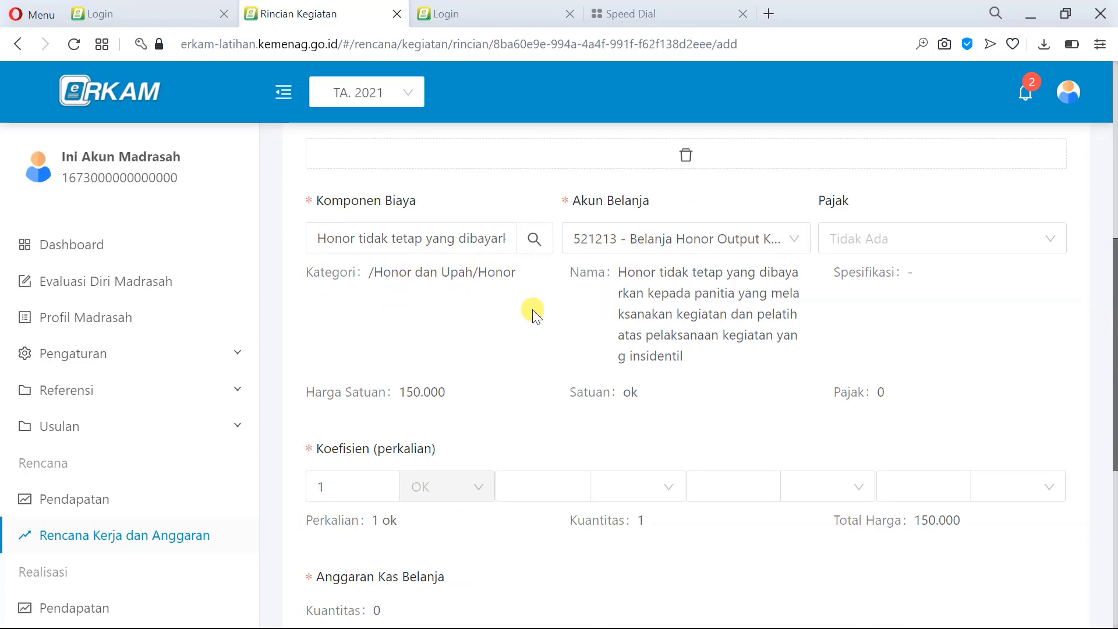
scroll(531, 311, down, 5)
scroll(507, 361, up, 5)
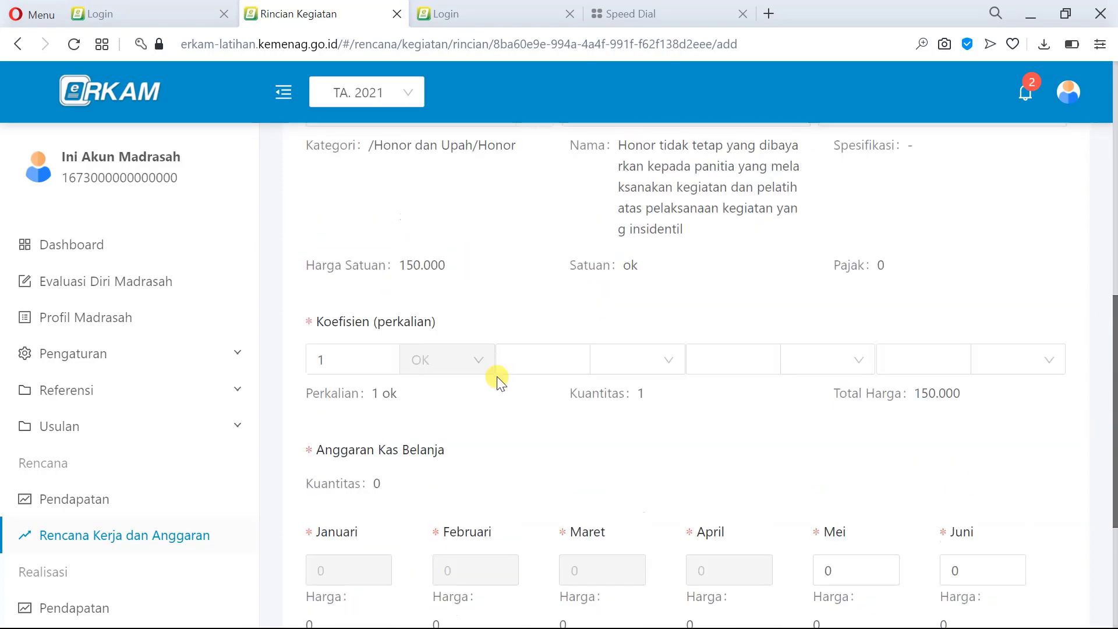
scroll(387, 432, down, 5)
scroll(412, 417, up, 5)
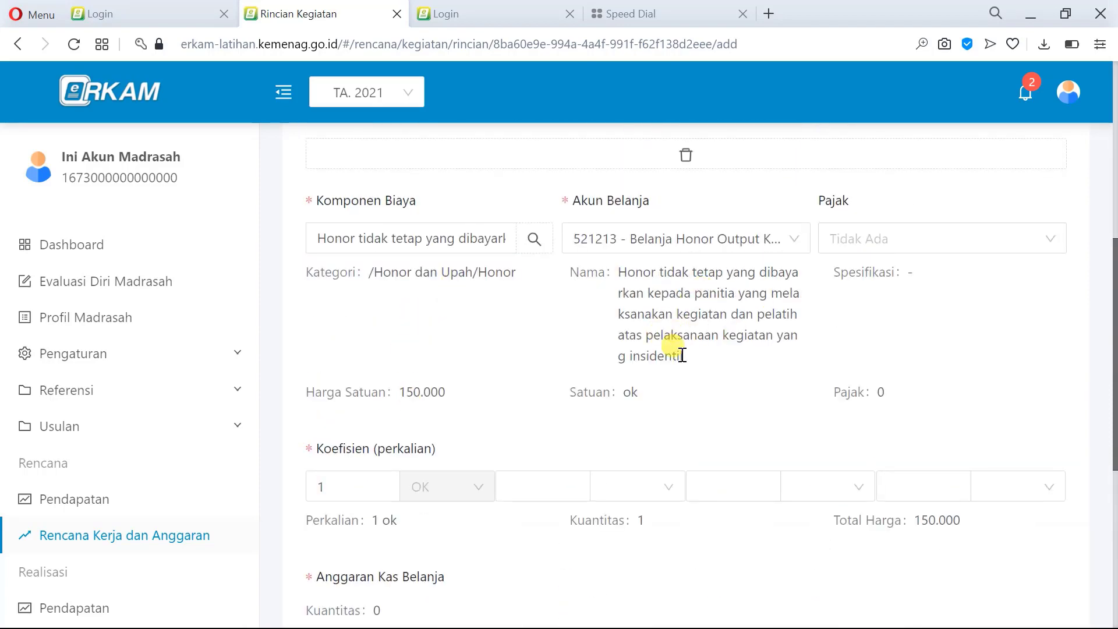
Set the Juni quantity to 1 in the honorarium entry's Anggaran Kas Belanja
scroll(682, 355, down, 2)
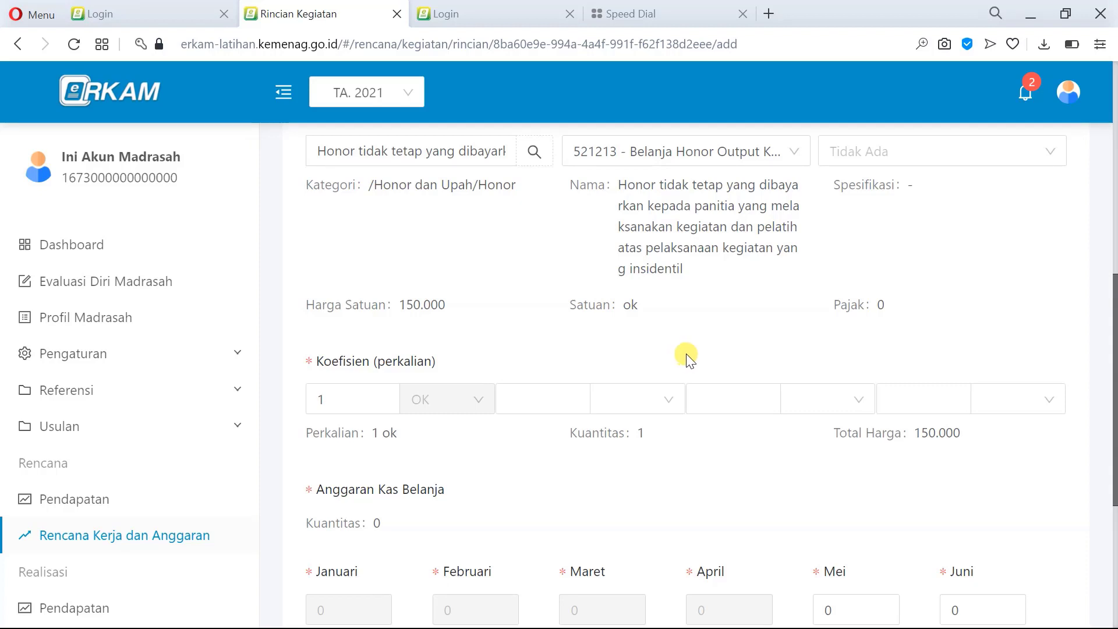
scroll(711, 364, down, 2)
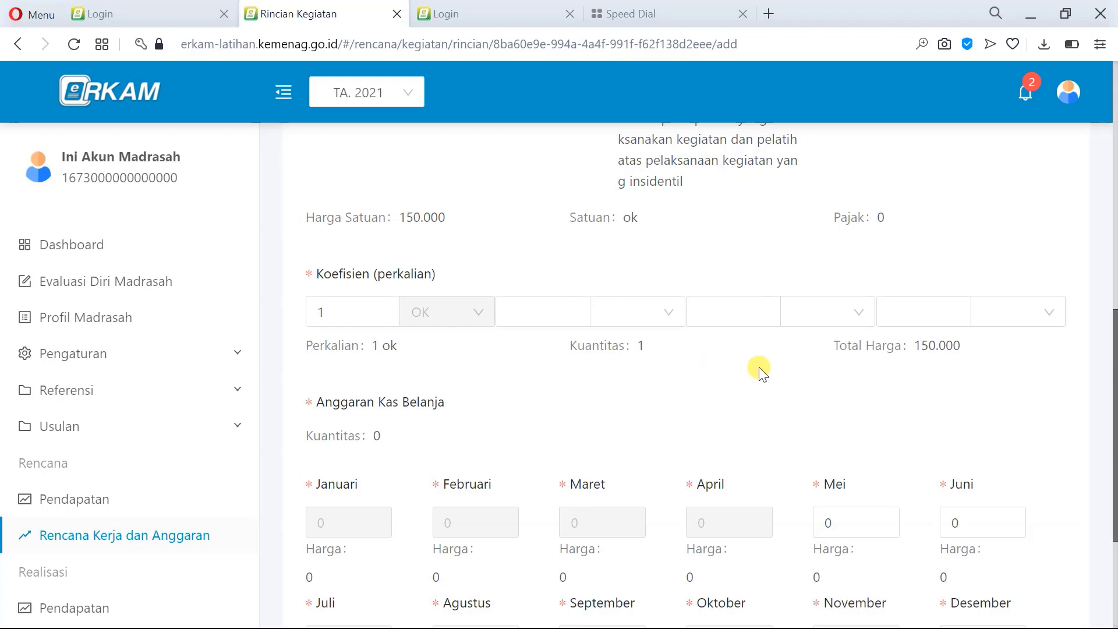
scroll(956, 461, down, 2)
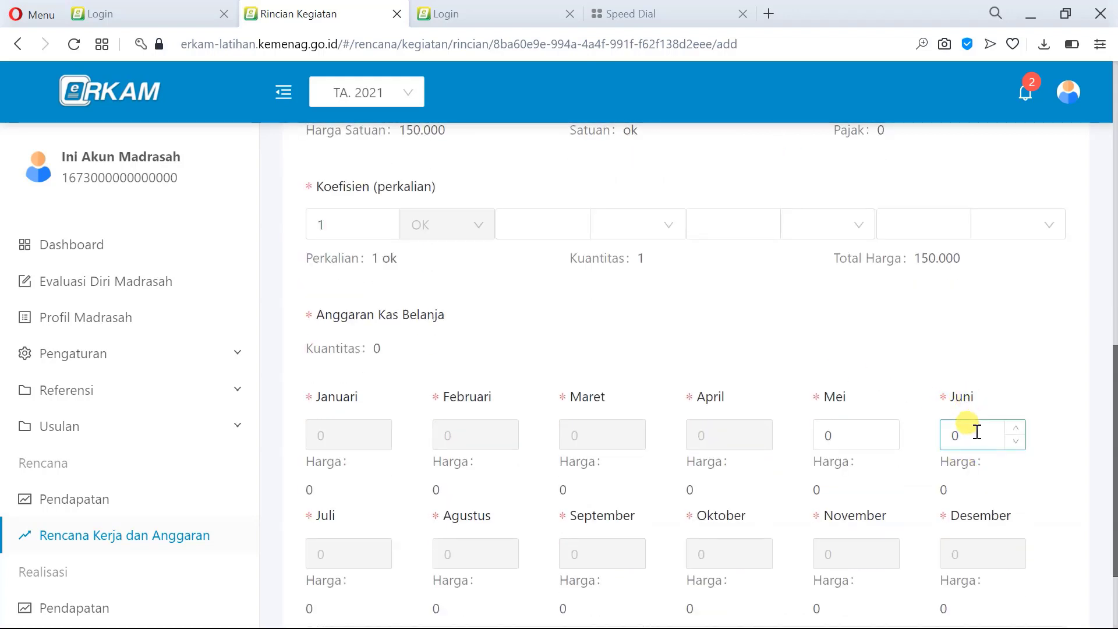
drag(978, 431, 934, 423)
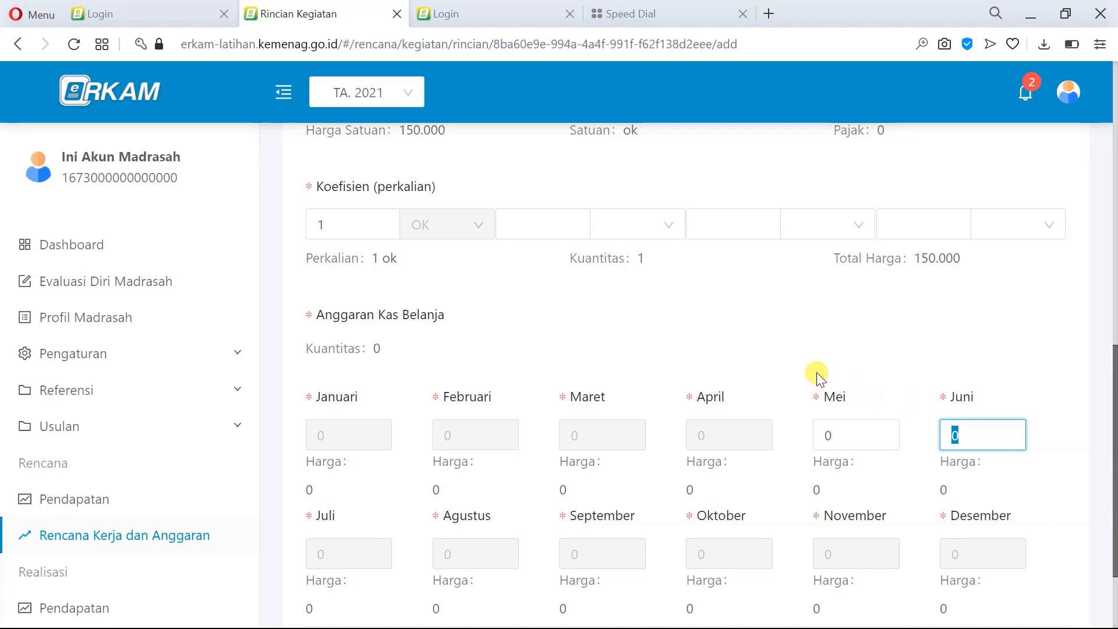
scroll(741, 370, up, 2)
scroll(738, 361, up, 2)
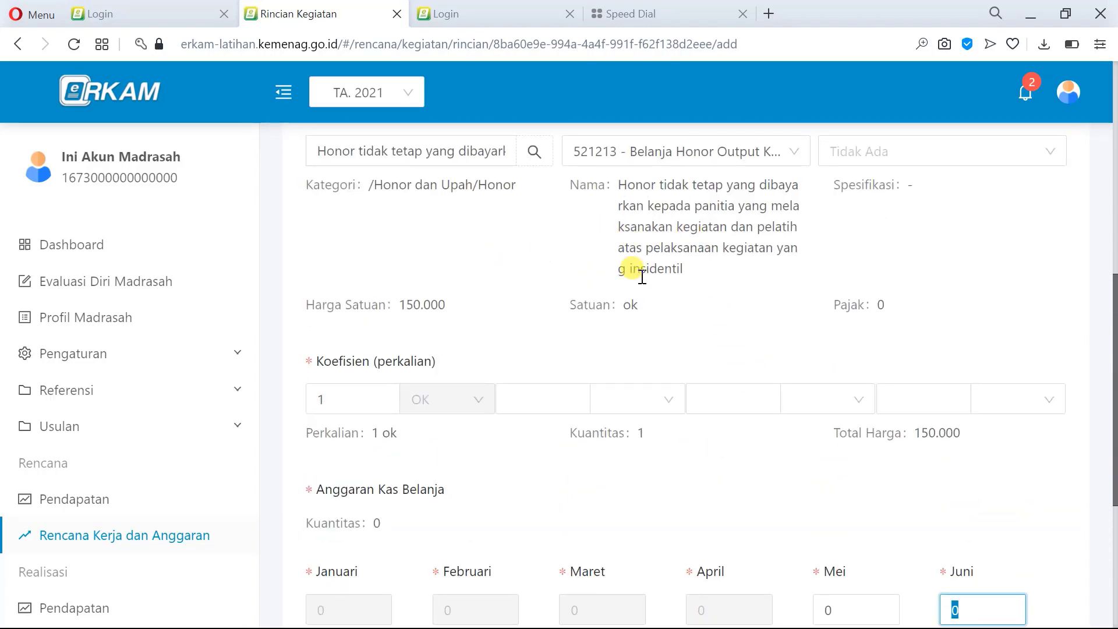
scroll(781, 443, down, 1)
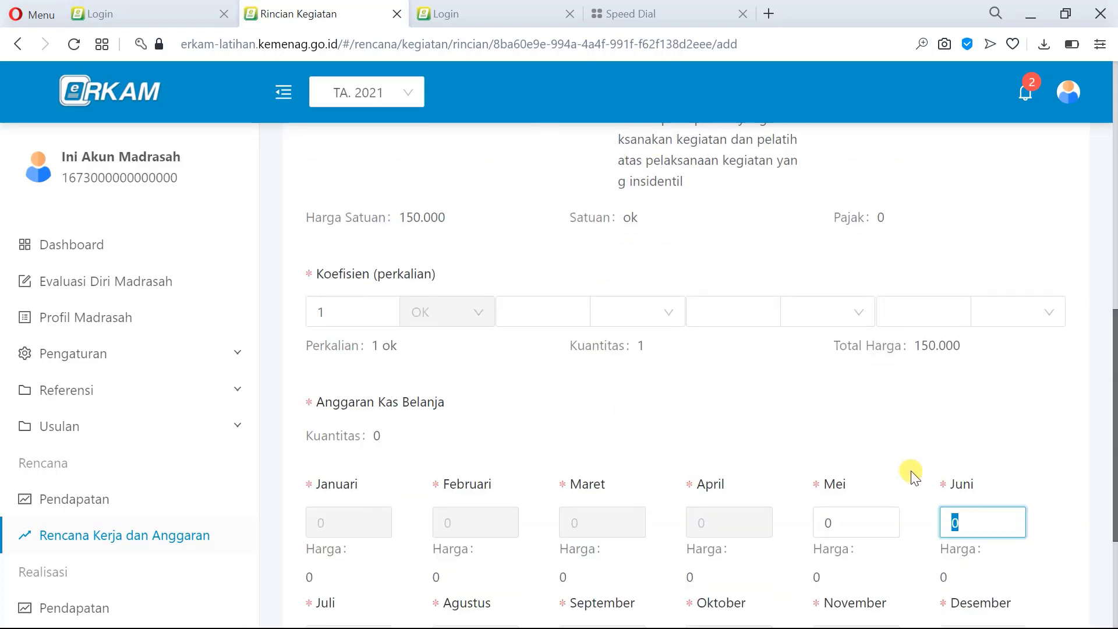
text(1)
scroll(1080, 331, down, 2)
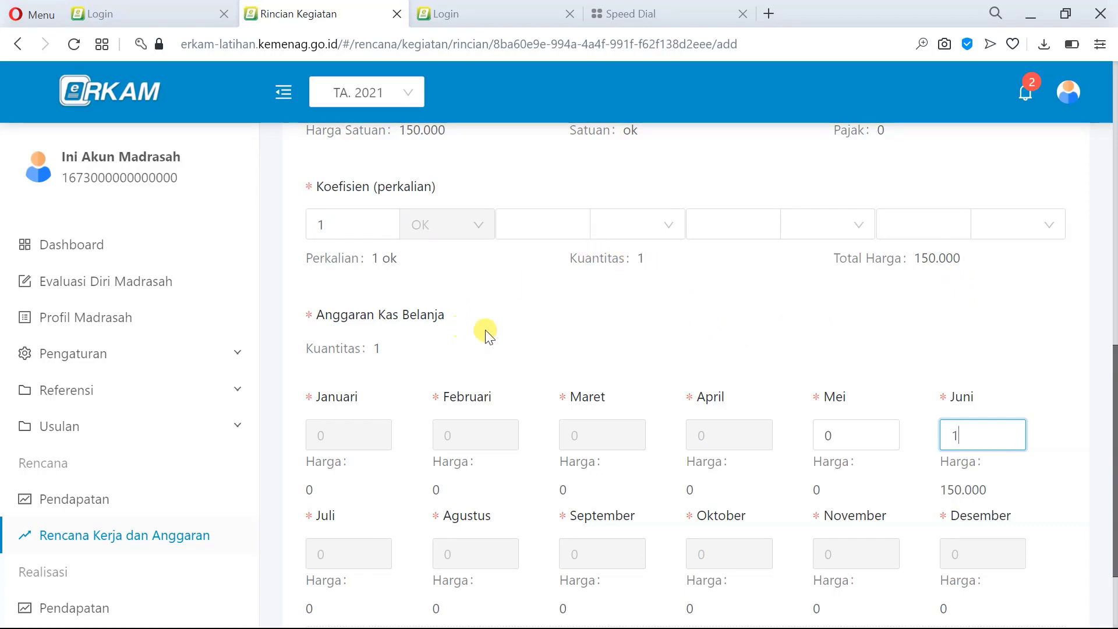
Try a Juni quantity of 2 in the Anggaran Kas Belanja
scroll(819, 279, down, 2)
scroll(931, 256, up, 2)
scroll(914, 407, down, 2)
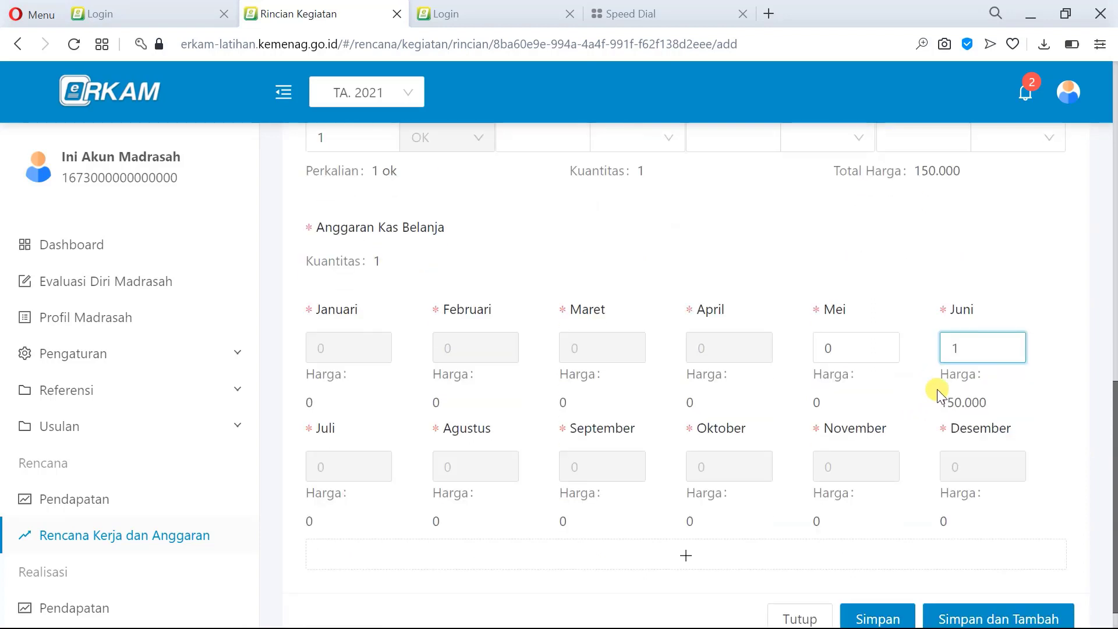
scroll(374, 209, up, 2)
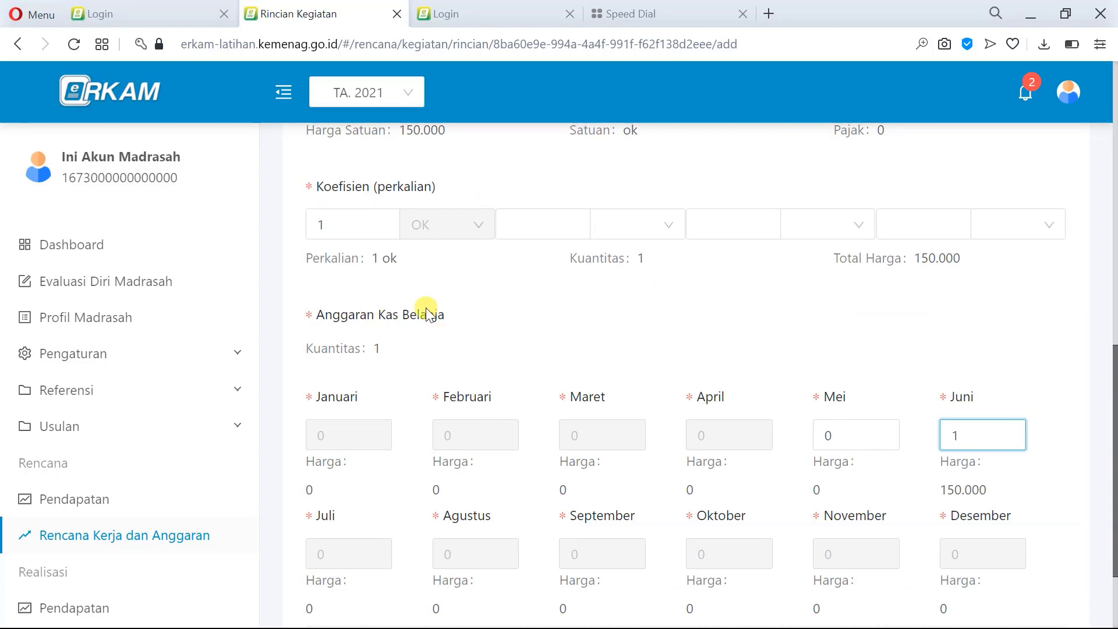
scroll(512, 332, down, 2)
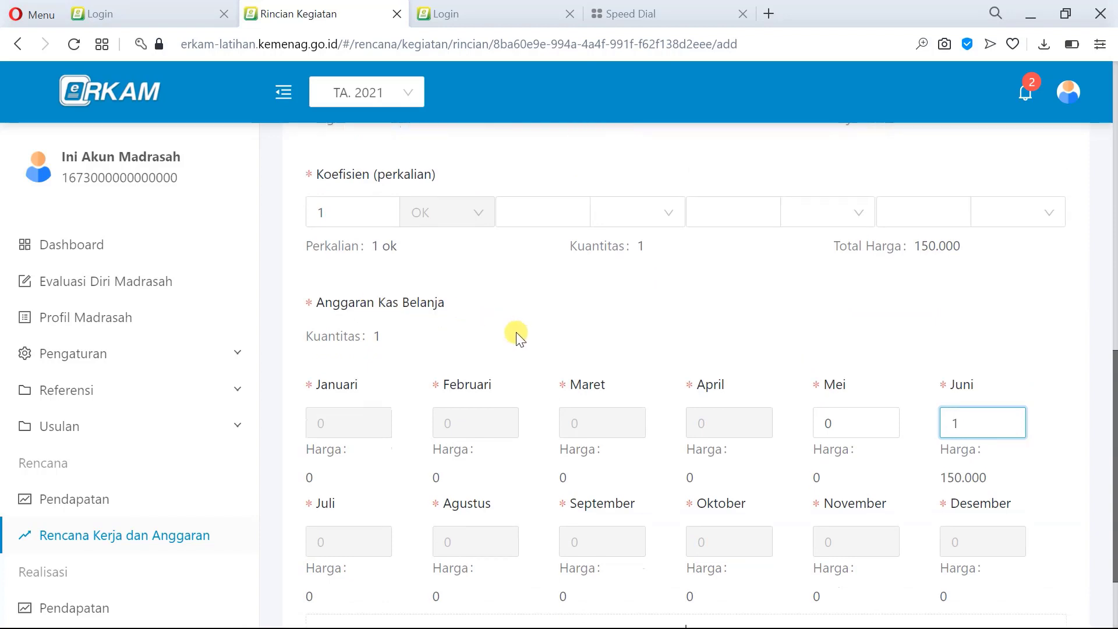
drag(974, 307, 920, 302)
text(2)
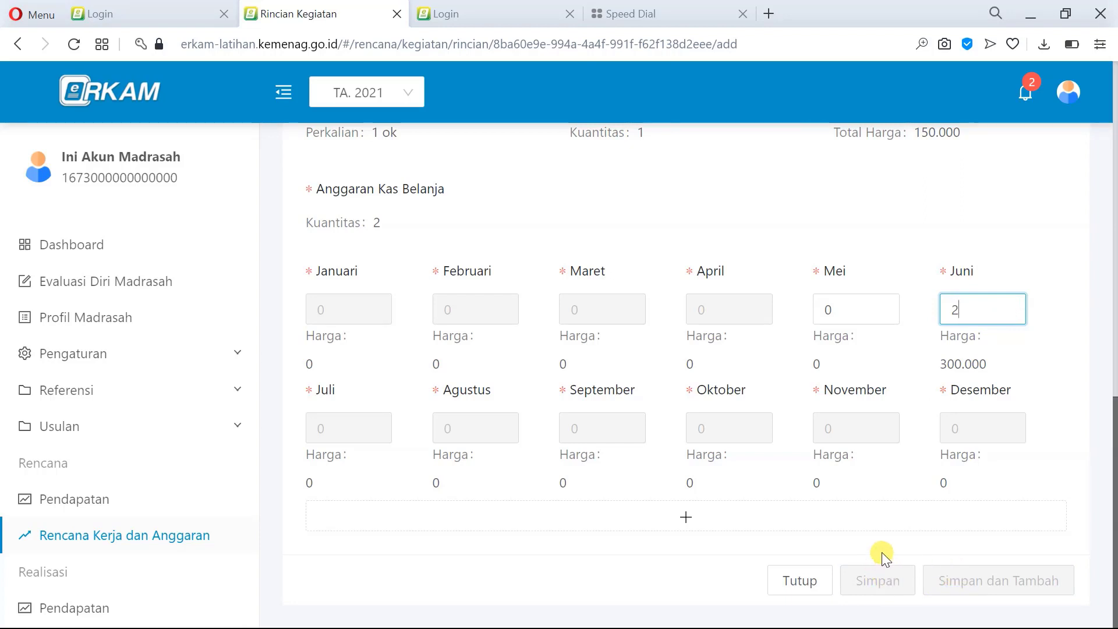
Compare the entry's coefficient quantity and total price with its monthly Anggaran Kas Belanja allocation
scroll(806, 489, up, 3)
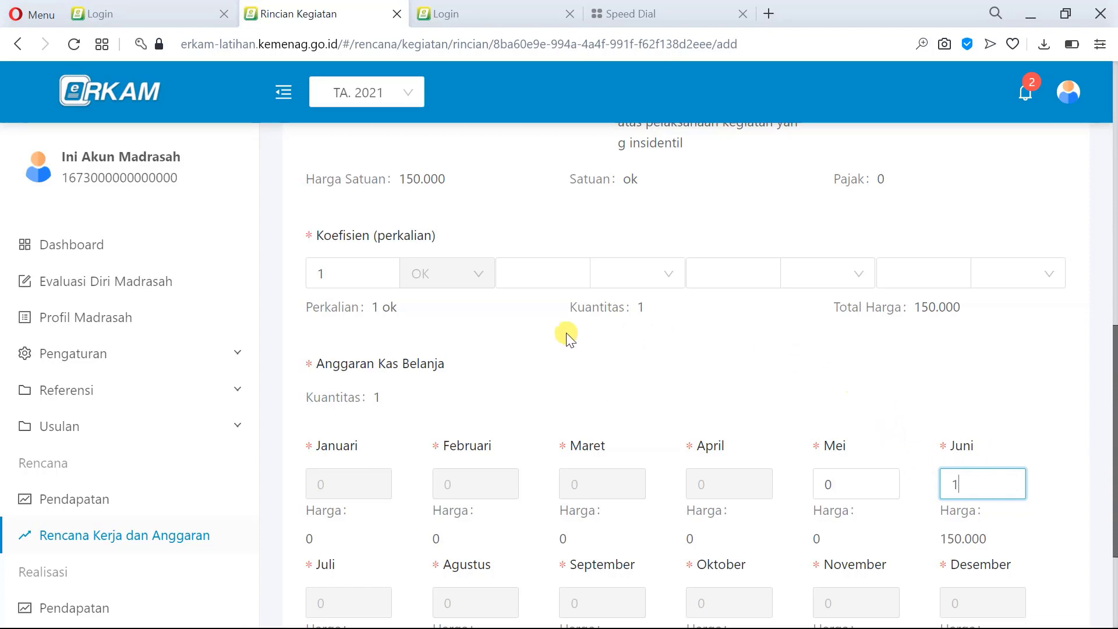
scroll(404, 331, up, 1)
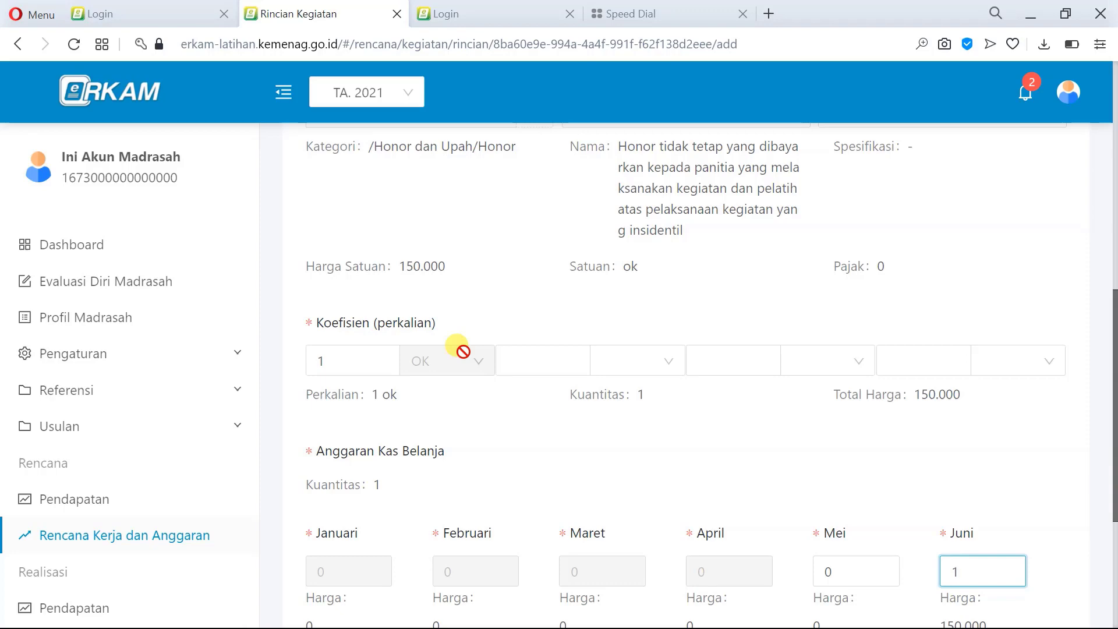
scroll(362, 302, up, 2)
scroll(595, 373, down, 1)
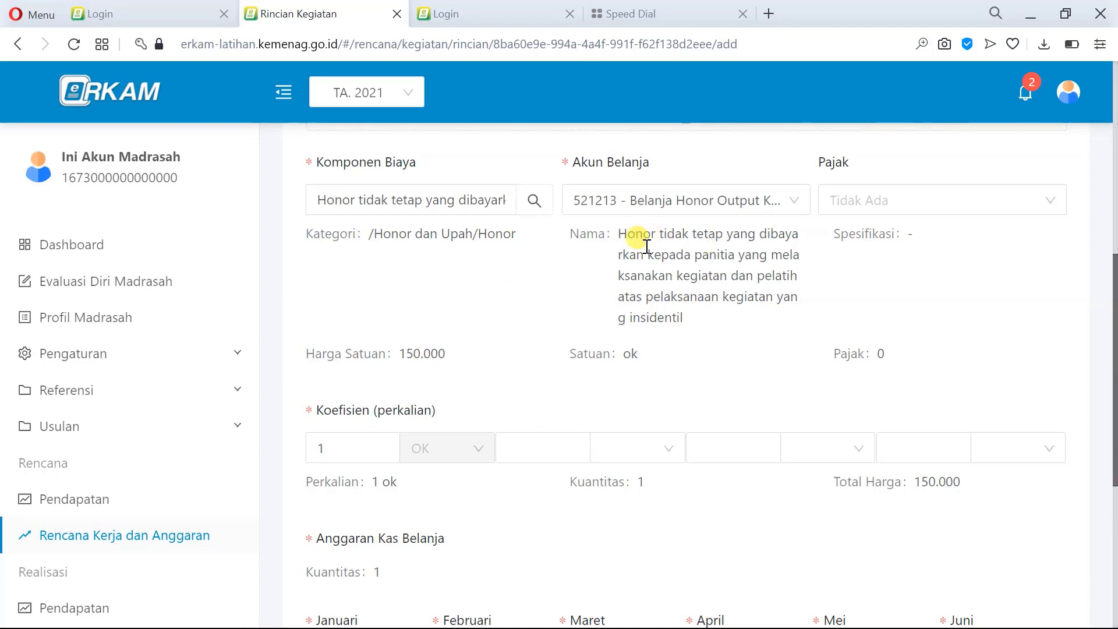
scroll(644, 344, down, 1)
scroll(643, 341, down, 3)
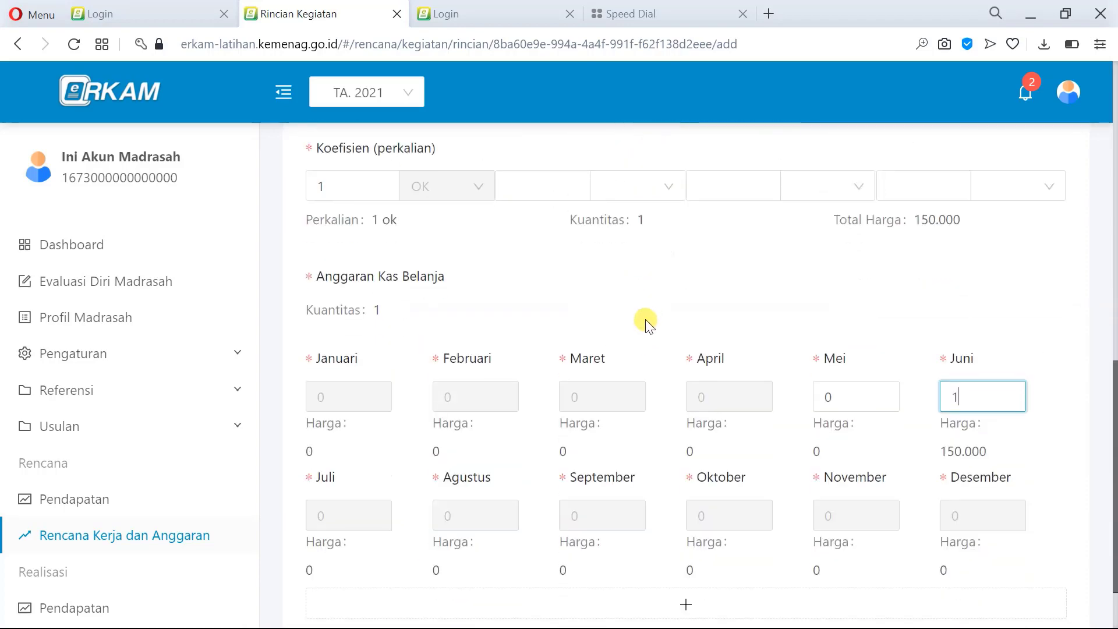
scroll(649, 324, down, 2)
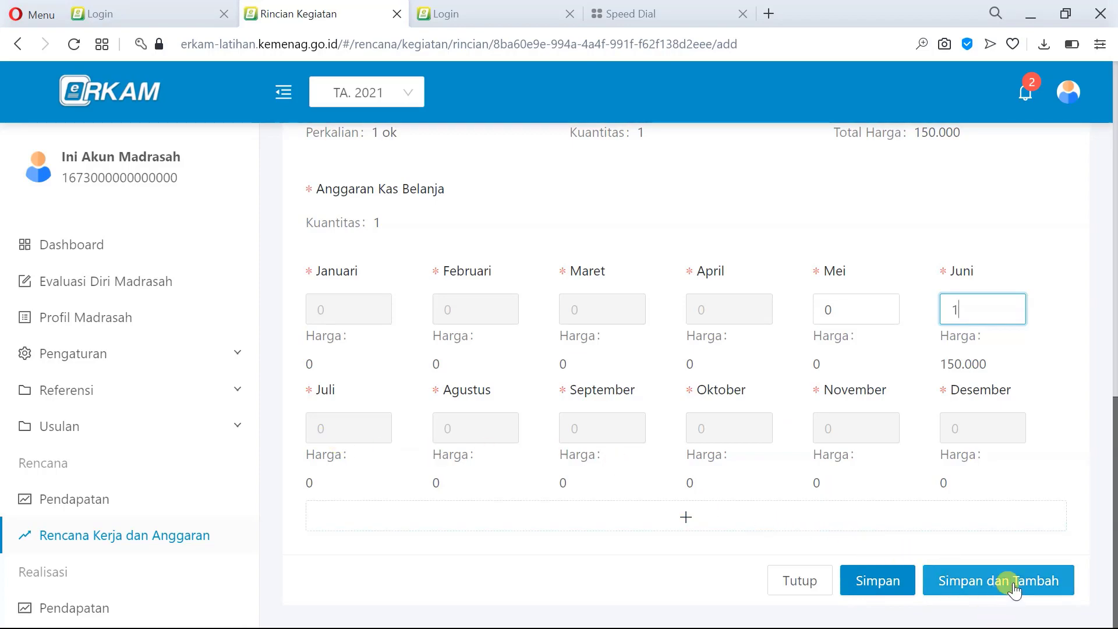
Add another blank cost component block below the honorarium under the same APBN - BOS Tahap 1 income source
scroll(585, 530, up, 12)
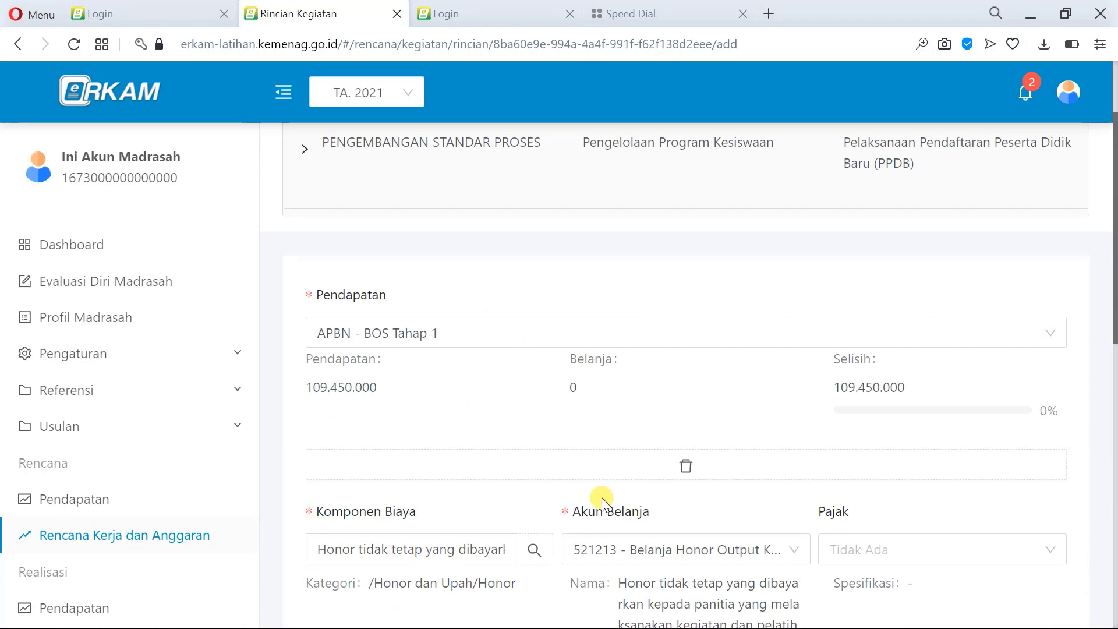
scroll(601, 498, down, 12)
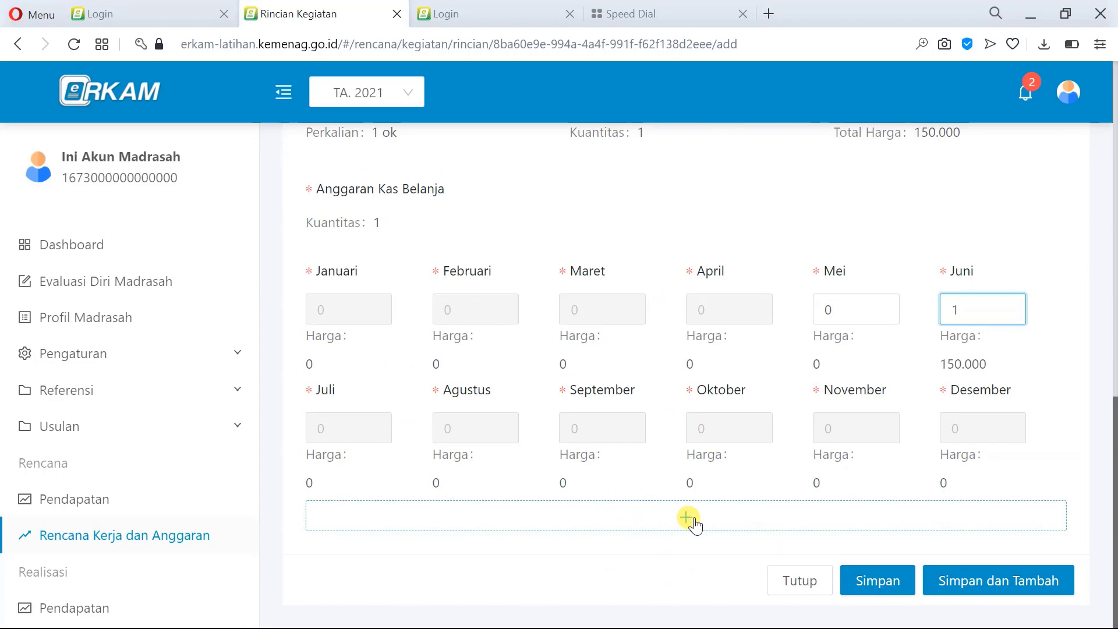
scroll(694, 524, up, 6)
scroll(694, 524, down, 6)
click(701, 521)
scroll(703, 524, down, 7)
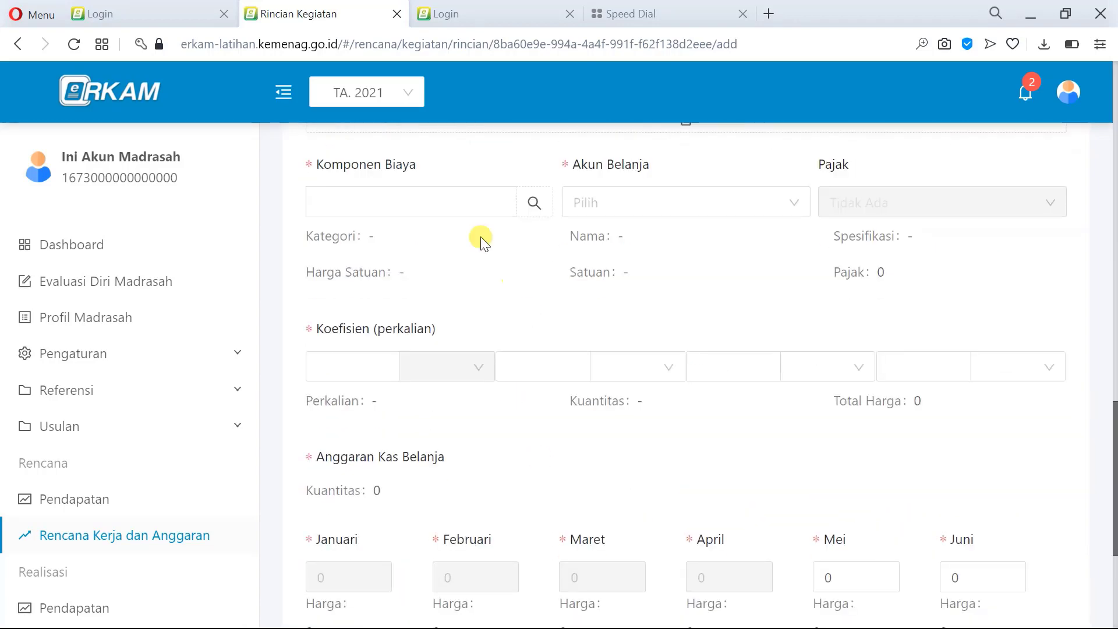
Add one more blank cost component block below the existing empty one
scroll(686, 370, down, 3)
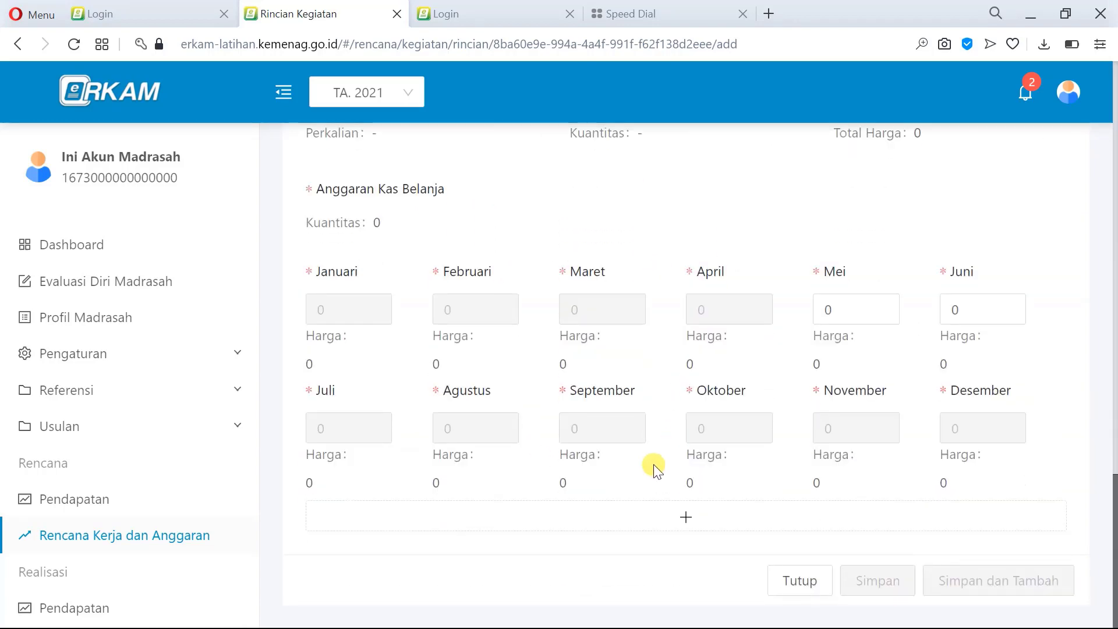
scroll(644, 468, up, 5)
scroll(669, 518, down, 6)
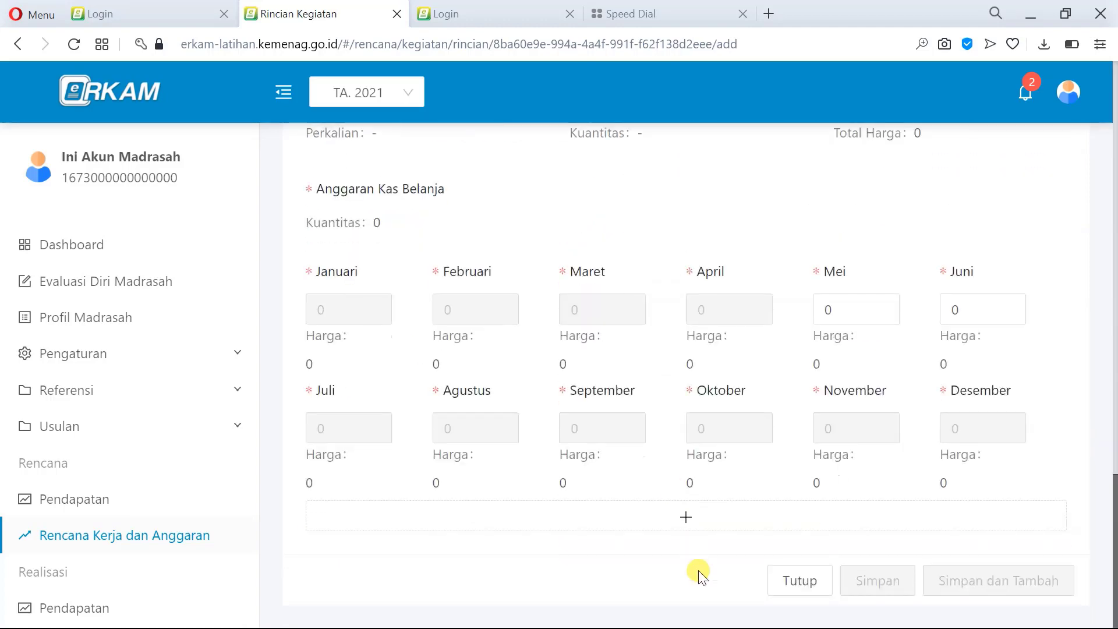
click(691, 526)
scroll(688, 512, down, 1)
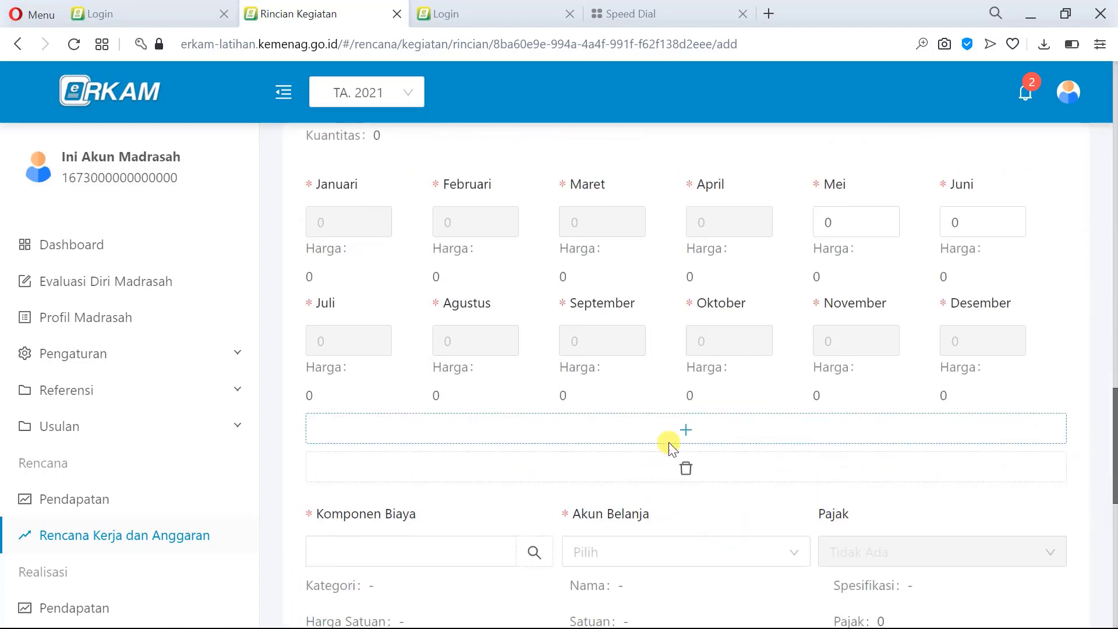
Delete both blank cost component blocks and save the budget detail with only the honorarium entry
click(687, 468)
scroll(707, 466, up, 3)
scroll(699, 437, down, 5)
click(689, 378)
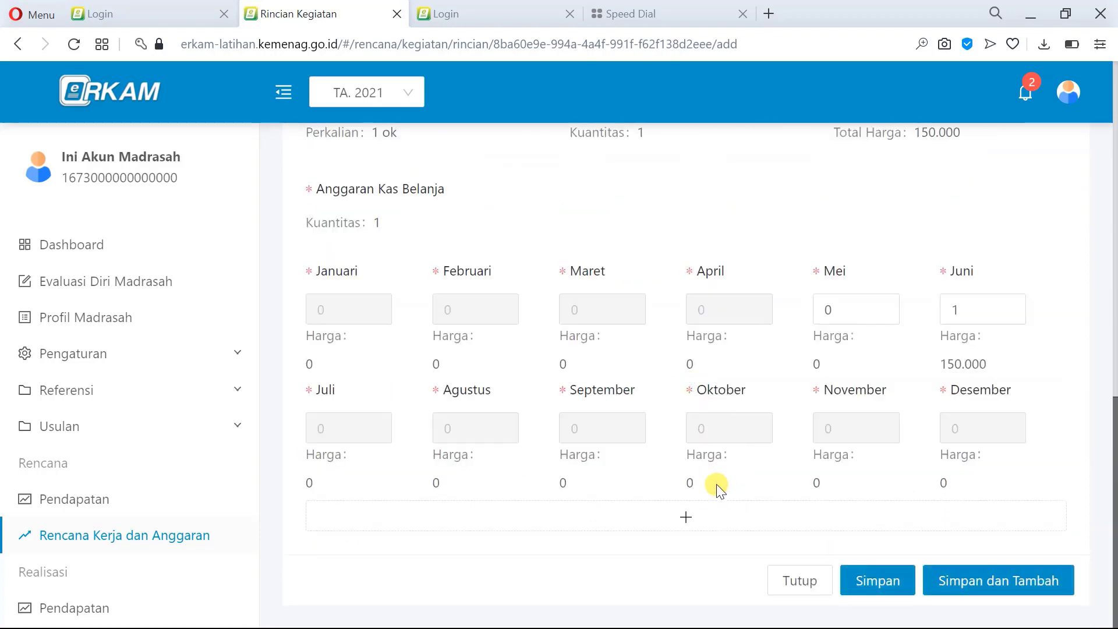
click(885, 580)
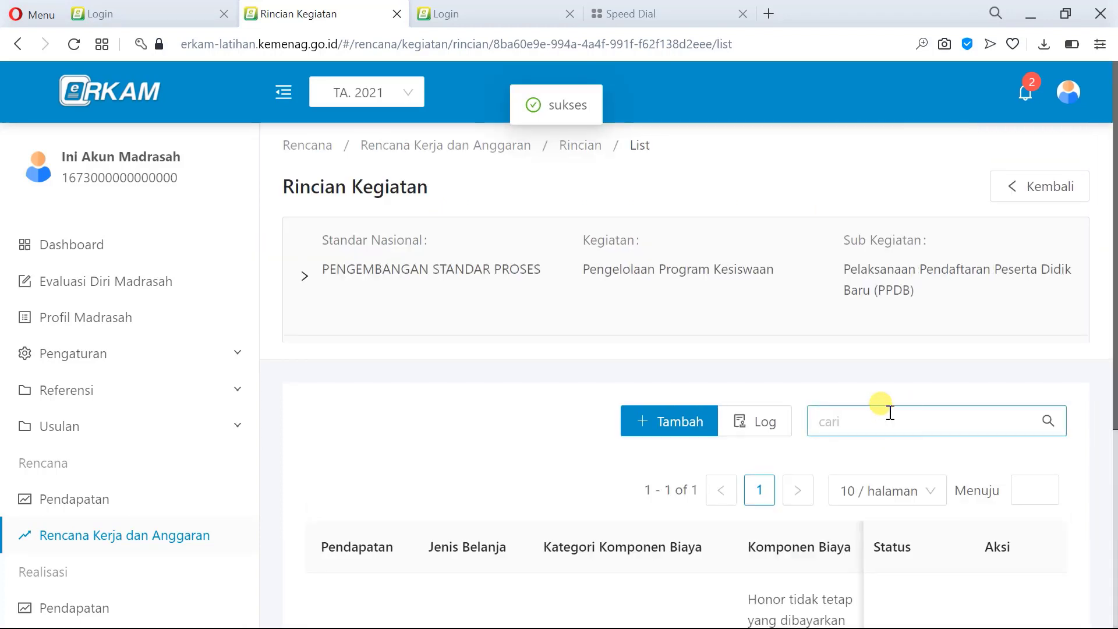
Open the saved APBN - BOS Tahap 1 honorarium entry for editing from the Rincian Kegiatan list
scroll(838, 389, down, 5)
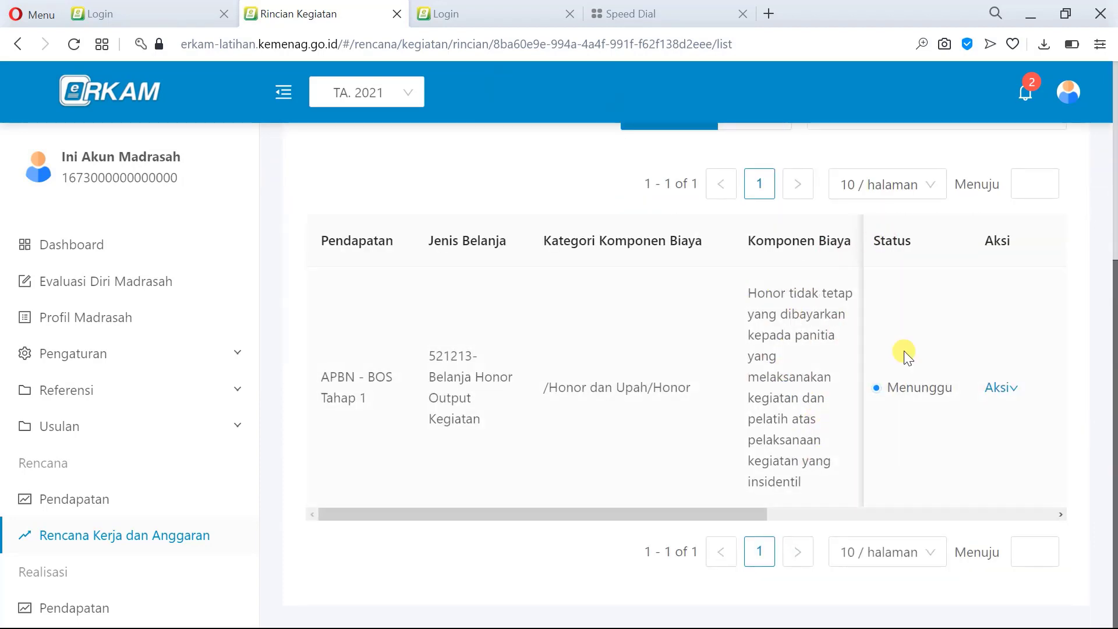
click(1007, 389)
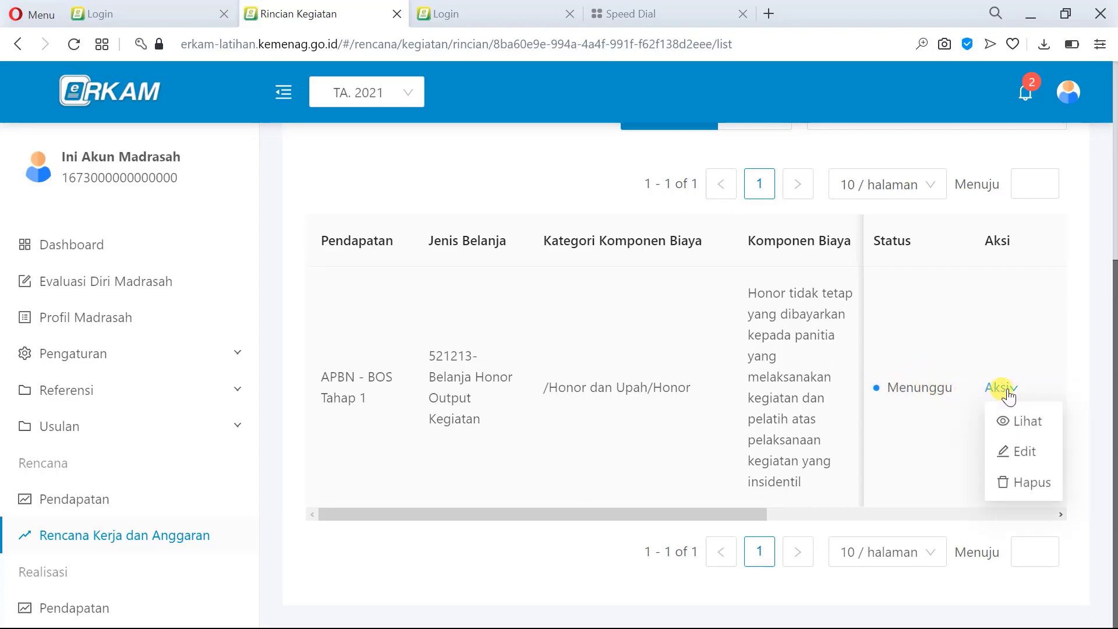
click(1016, 452)
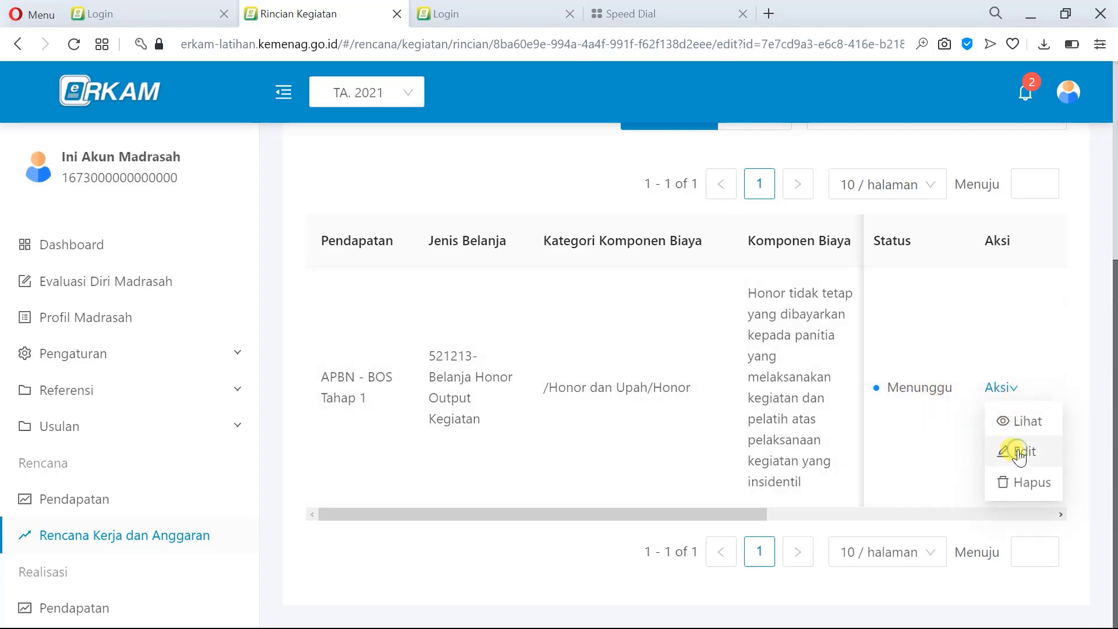
scroll(710, 411, down, 13)
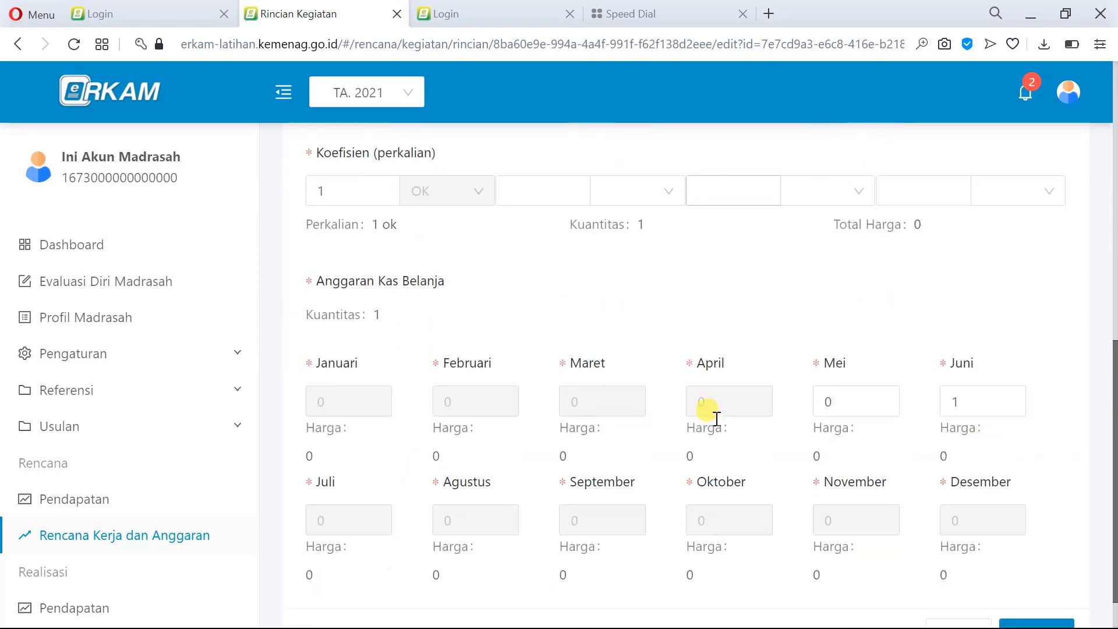
Examine the Mei and Juni quantity fields and the other months in the honorarium entry's Anggaran Kas Belanja
click(848, 348)
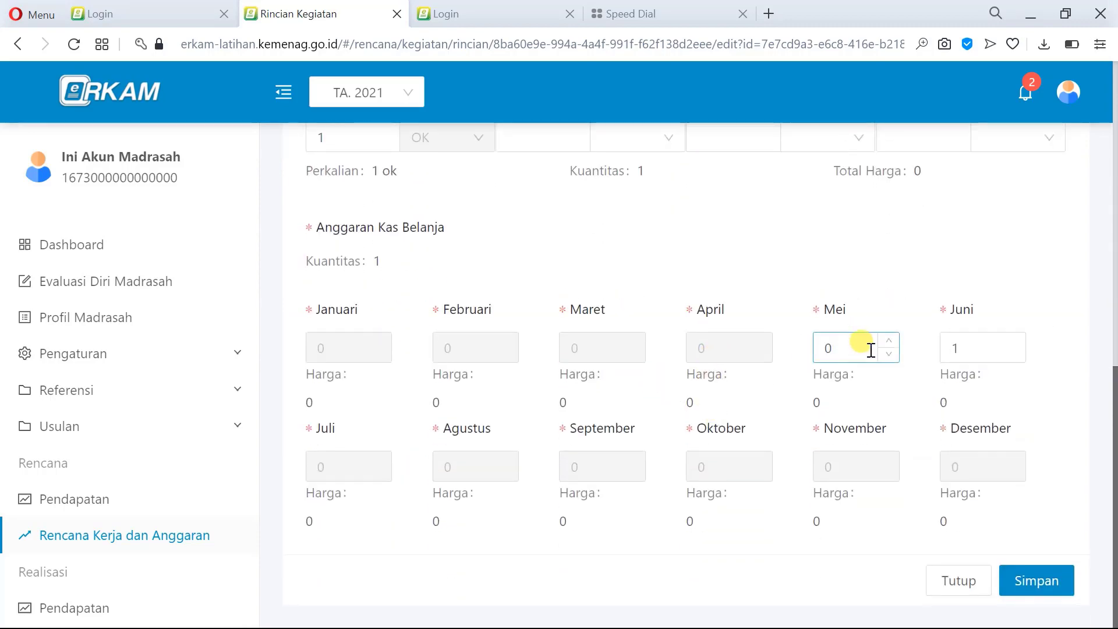
click(946, 349)
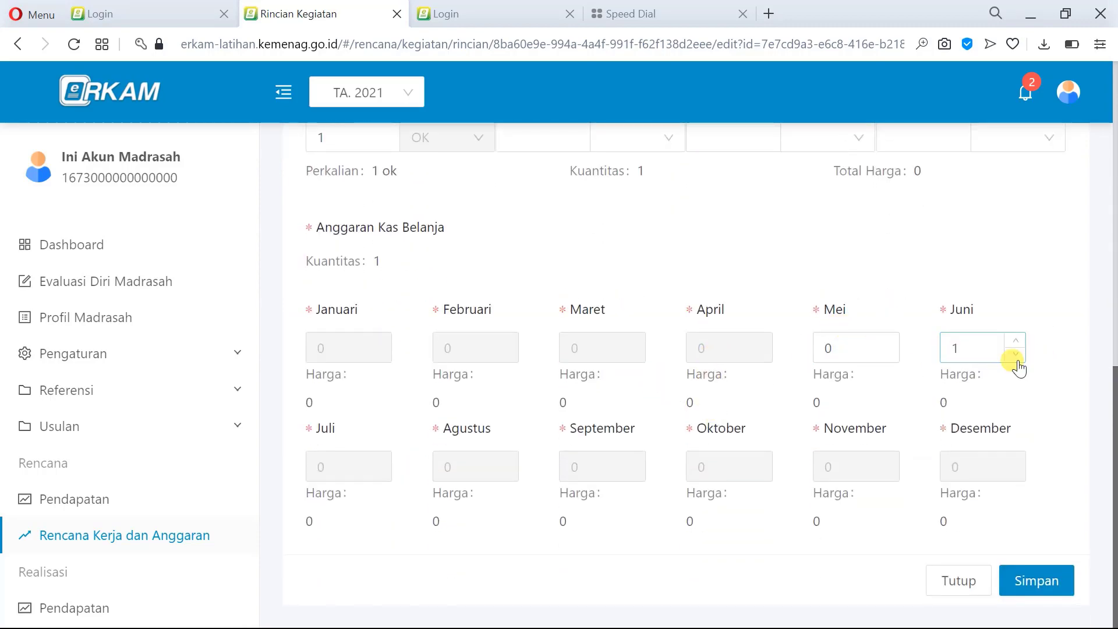
click(844, 350)
click(970, 338)
click(406, 336)
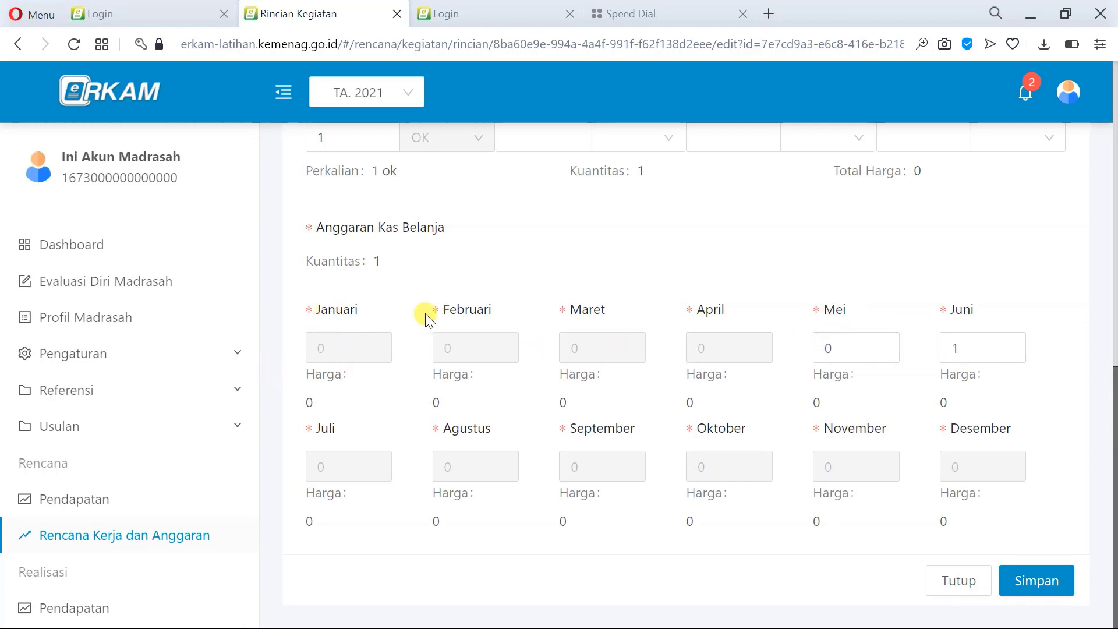